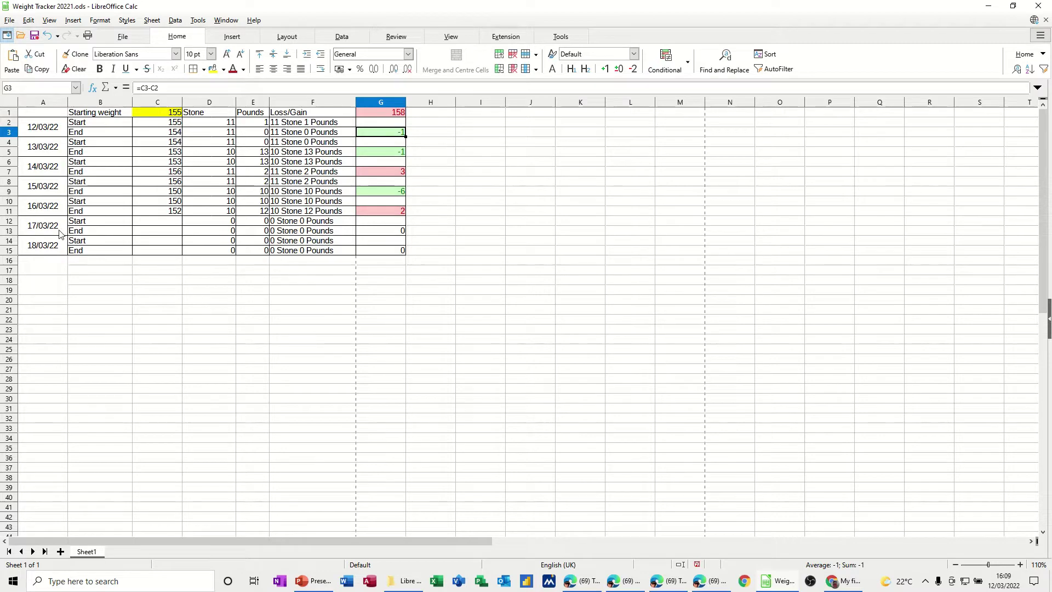
Enter 155 as the 17/03/22 start weight in C12 and 154 as the end weight in C13
{"action": "left_click", "coordinate": [172, 222]}
{"action": "type", "text": "155"}
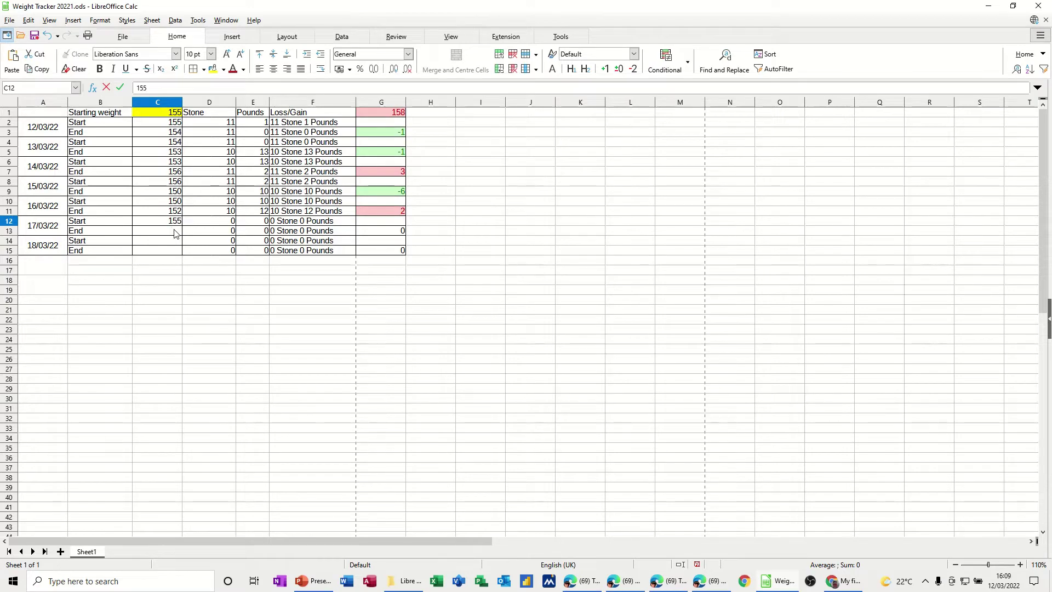
{"action": "key", "text": "Return"}
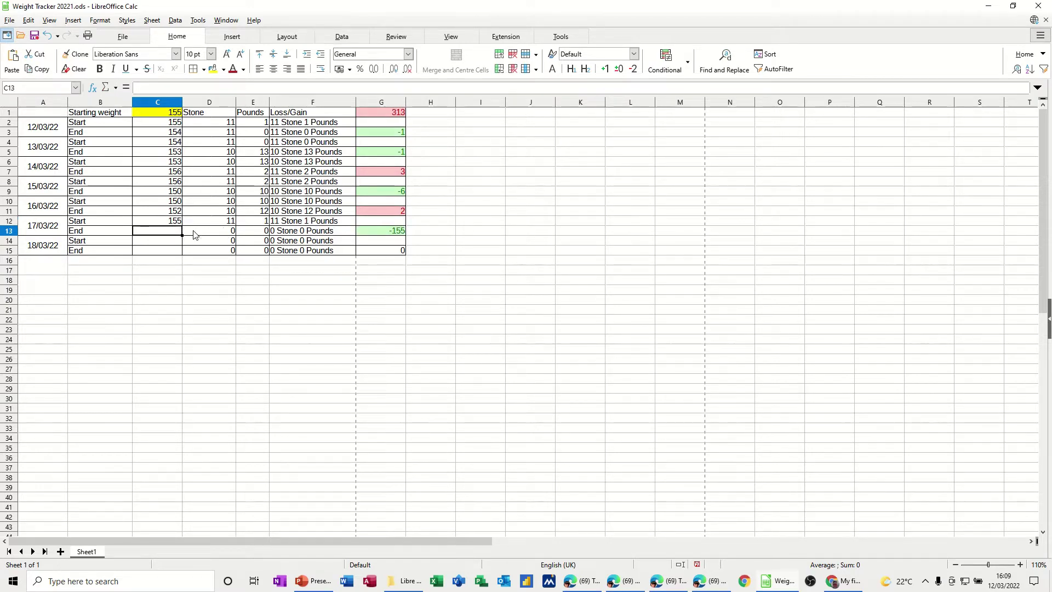
{"action": "type", "text": "154"}
{"action": "key", "text": "Return"}
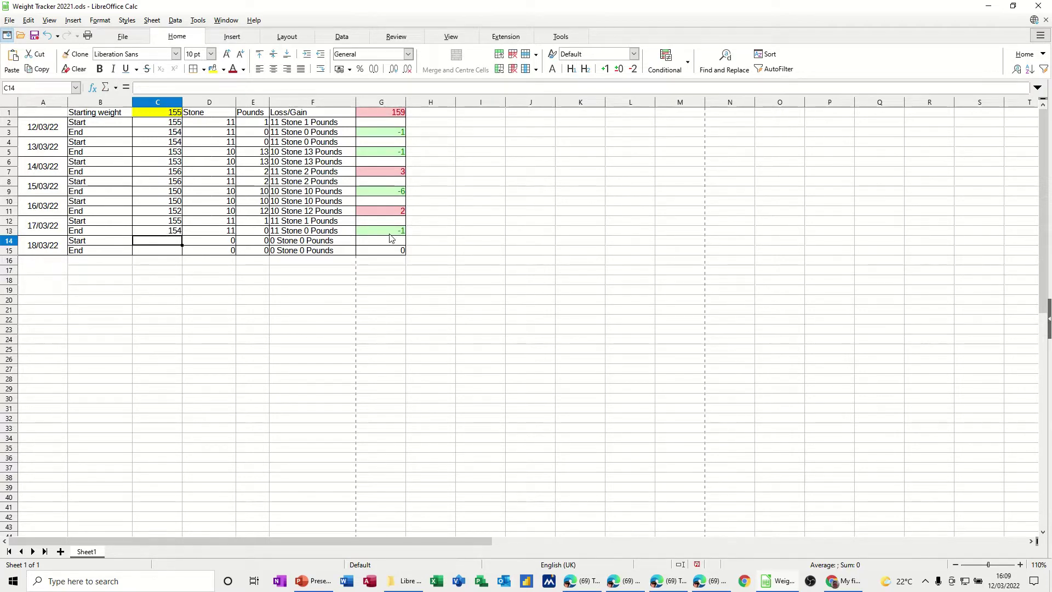
Try 156 as the end weight in C13, then restore it to 154 and check F12's formula
{"action": "left_click", "coordinate": [163, 235]}
{"action": "type", "text": "156"}
{"action": "left_click", "coordinate": [210, 232]}
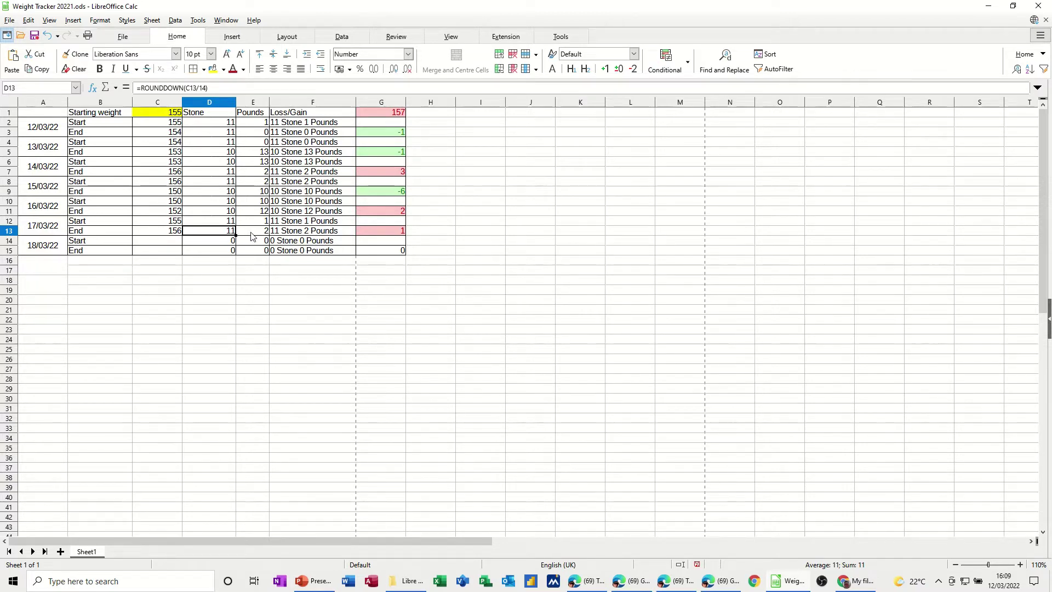
{"action": "left_click", "coordinate": [164, 232]}
{"action": "type", "text": "154"}
{"action": "key", "text": "Return"}
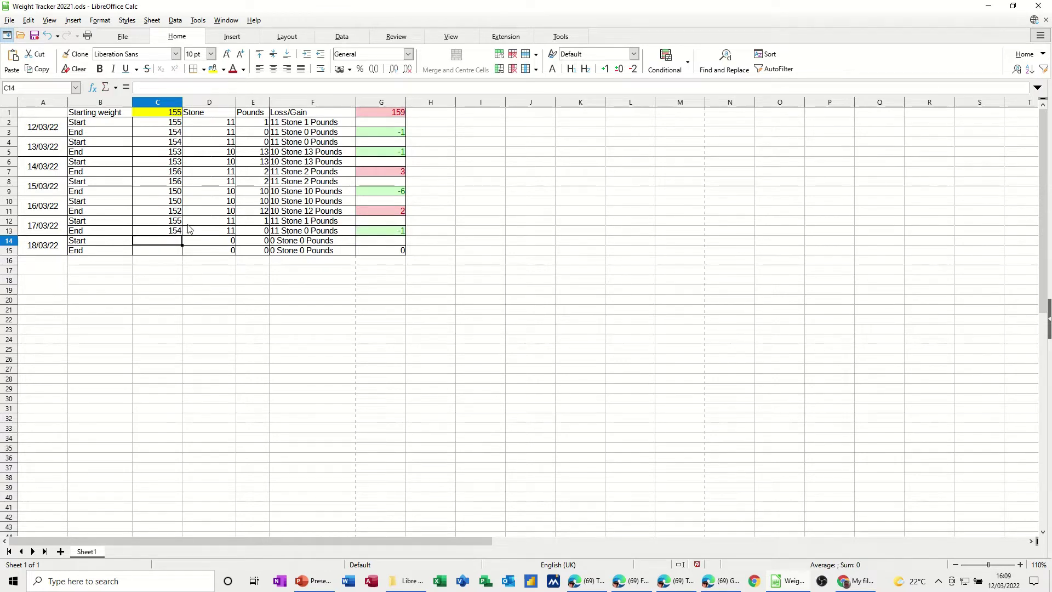
{"action": "left_click", "coordinate": [286, 221]}
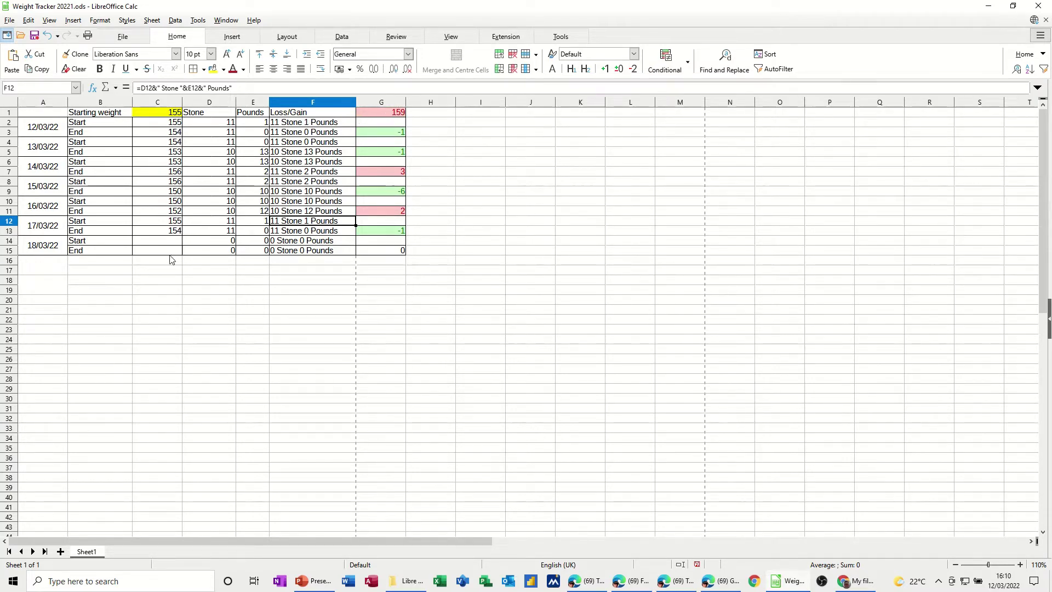
{"action": "left_click", "coordinate": [122, 292]}
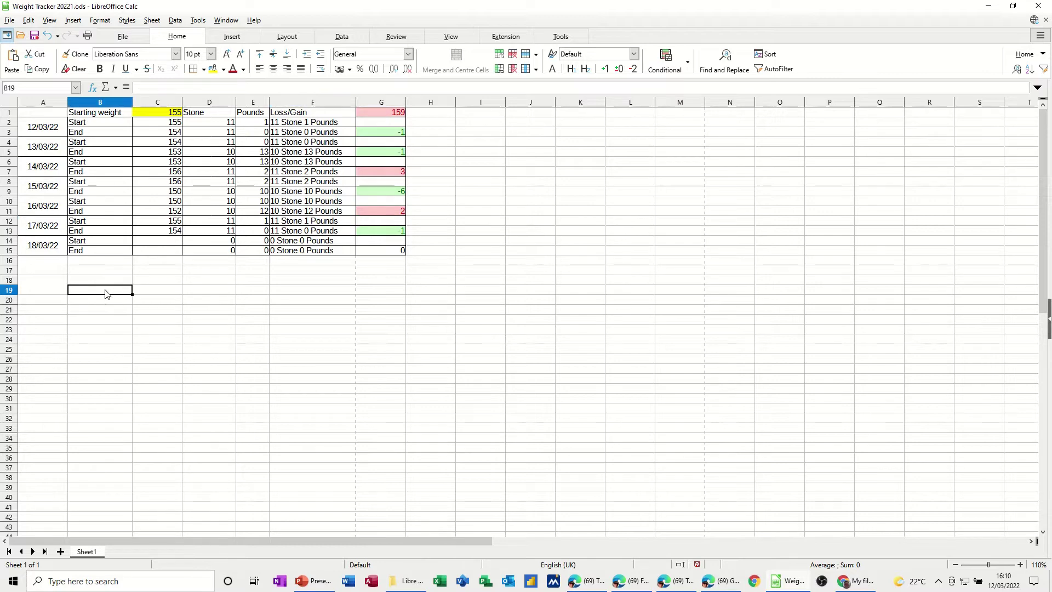
{"action": "left_click", "coordinate": [50, 319]}
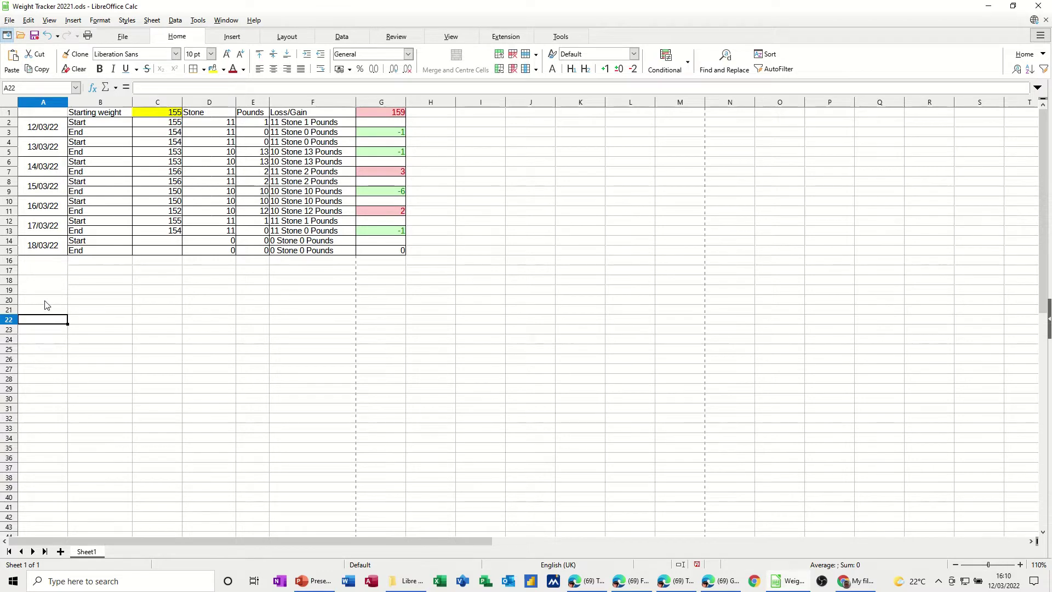
Insert today's date in A20, merge A20:A21, and fill the merged dates down to 18/03/22 in row 33
{"action": "left_click", "coordinate": [45, 301]}
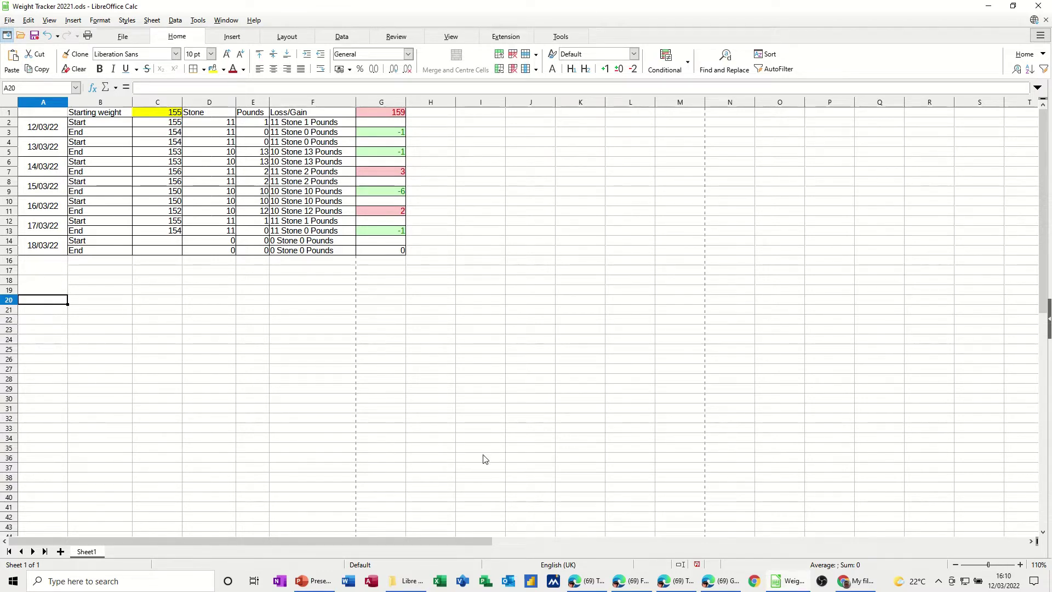
{"action": "key", "text": "ctrl+semicolon"}
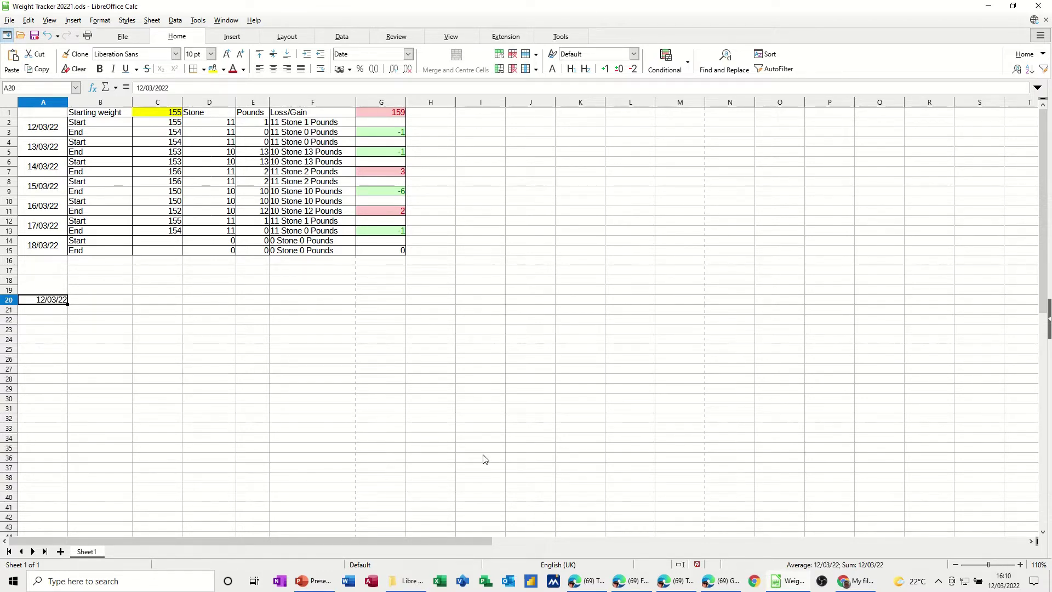
{"action": "left_click", "coordinate": [102, 320]}
{"action": "left_click_drag", "start_coordinate": [47, 300], "coordinate": [48, 310]}
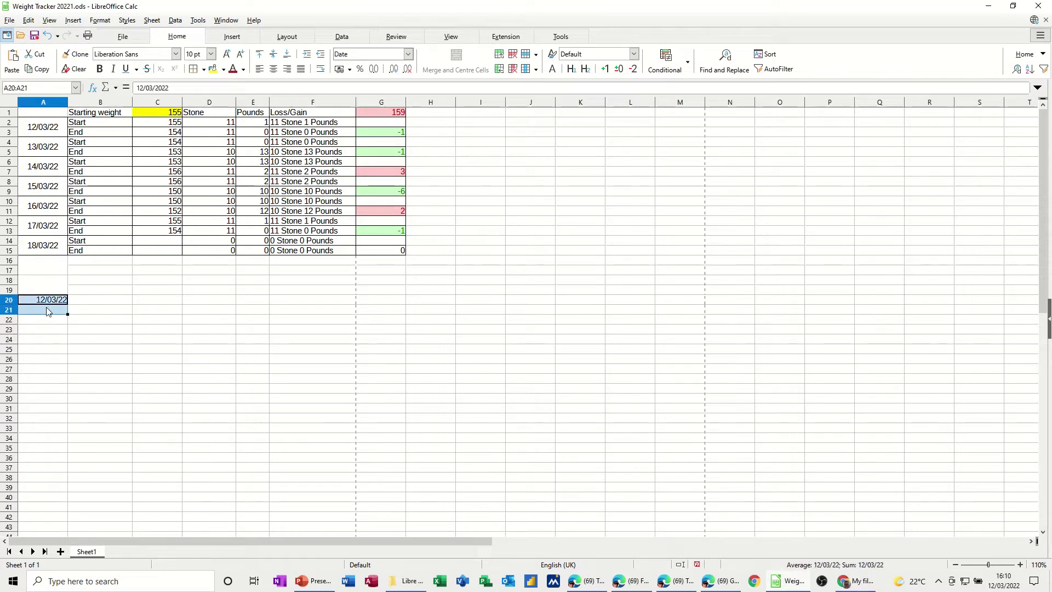
{"action": "left_click", "coordinate": [456, 71]}
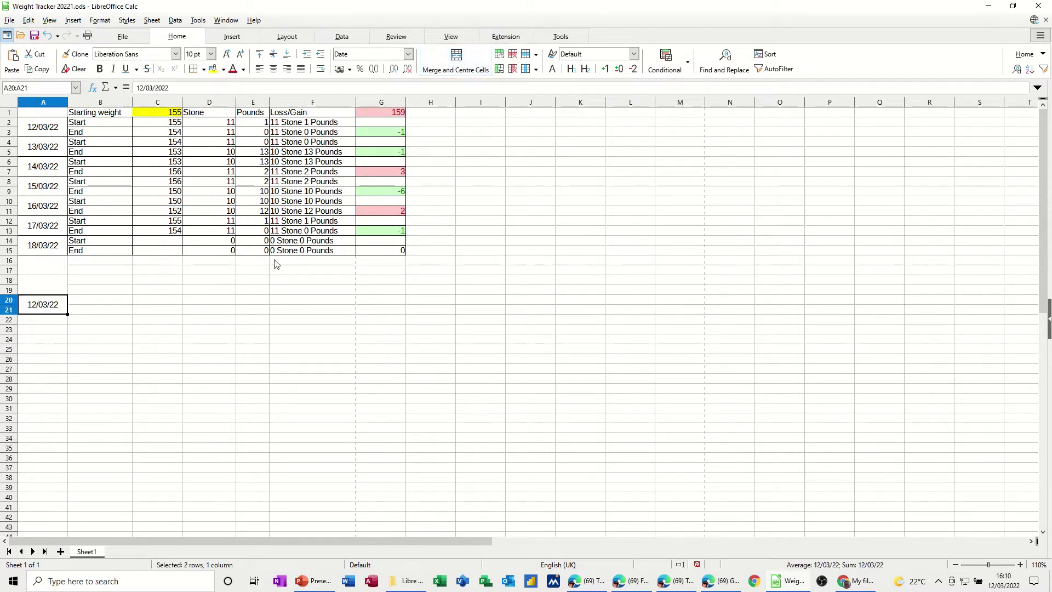
{"action": "left_click_drag", "start_coordinate": [66, 321], "coordinate": [67, 432]}
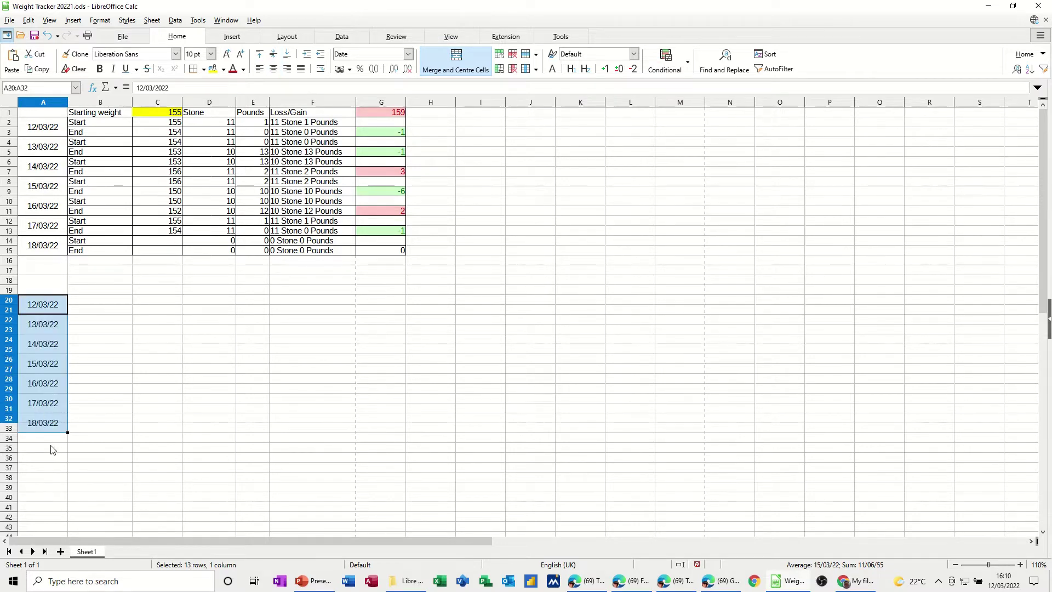
{"action": "left_click", "coordinate": [99, 304]}
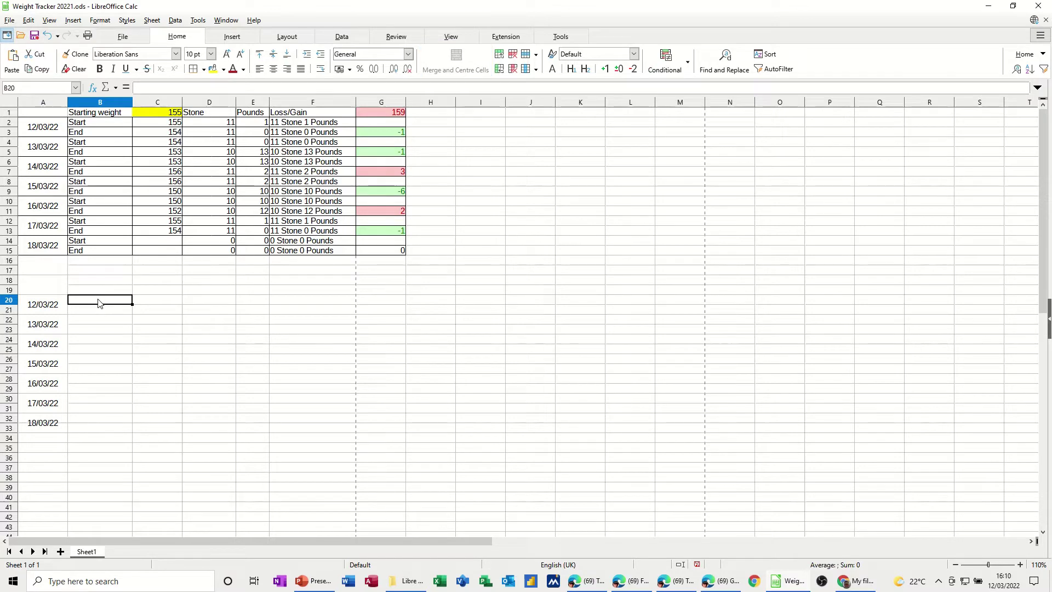
Label B20 'Start' and B21 'End', then select the pair to fill down to B33
{"action": "type", "text": "Start"}
{"action": "key", "text": "Return"}
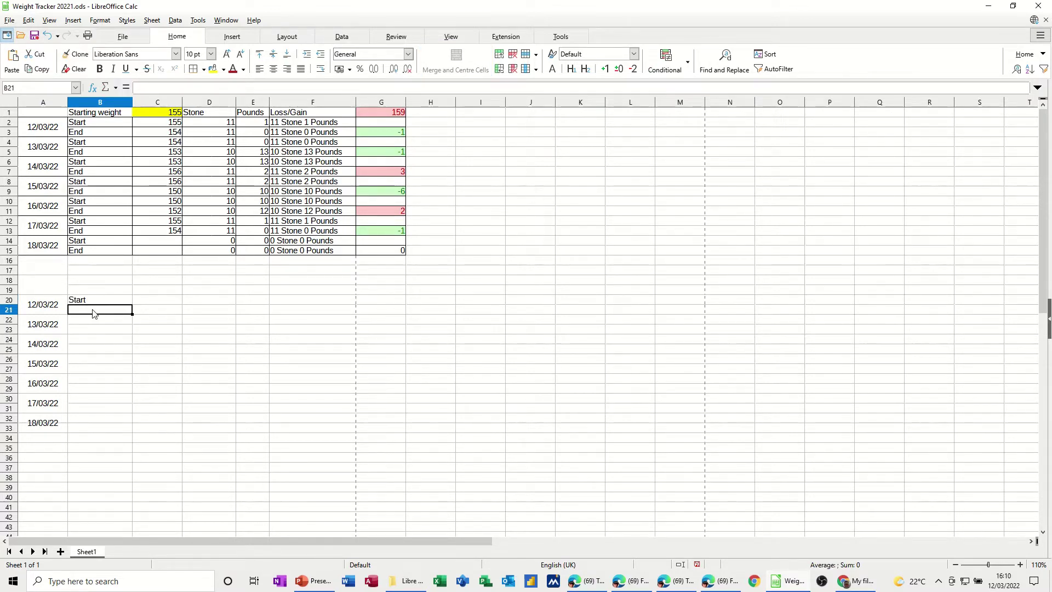
{"action": "type", "text": "End"}
{"action": "left_click", "coordinate": [174, 317]}
{"action": "left_click_drag", "start_coordinate": [105, 303], "coordinate": [126, 432]}
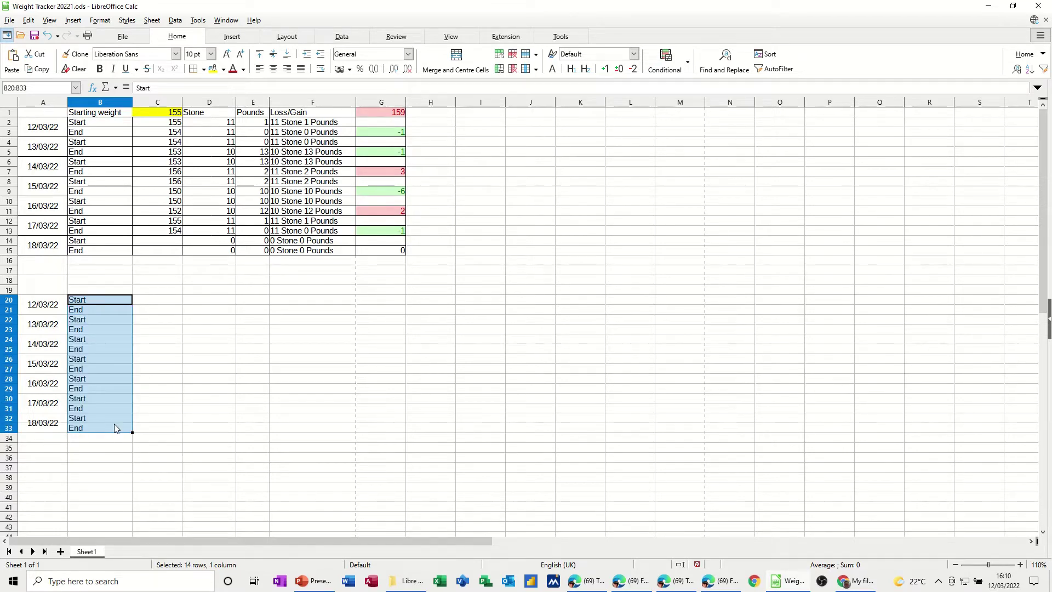
{"action": "left_click", "coordinate": [109, 292]}
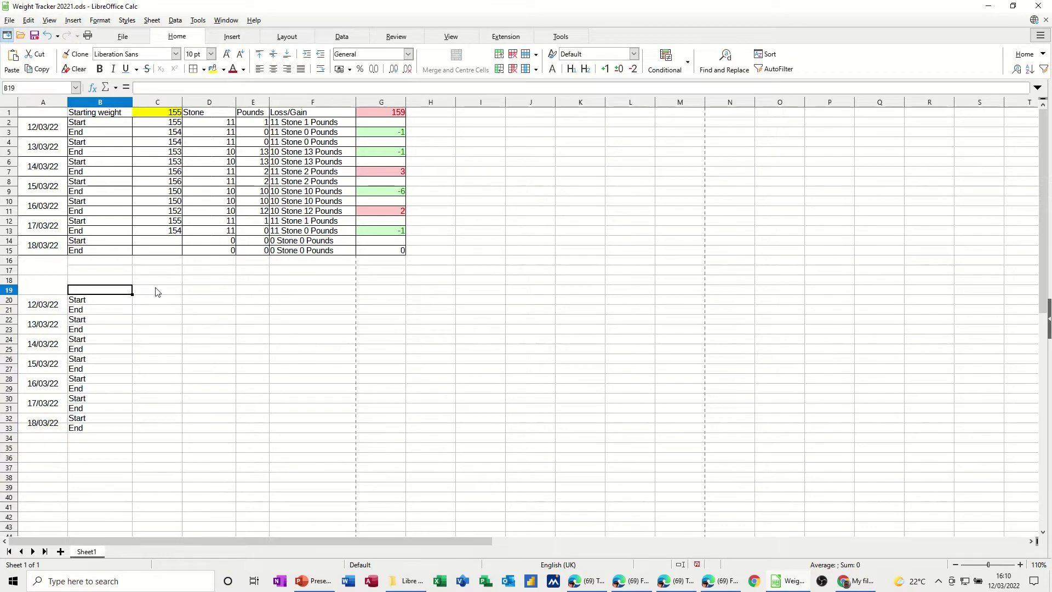
Add a 'Starting weight' heading in B19 and 154 in C19 with a yellow background
{"action": "type", "text": "Startin Wei"}
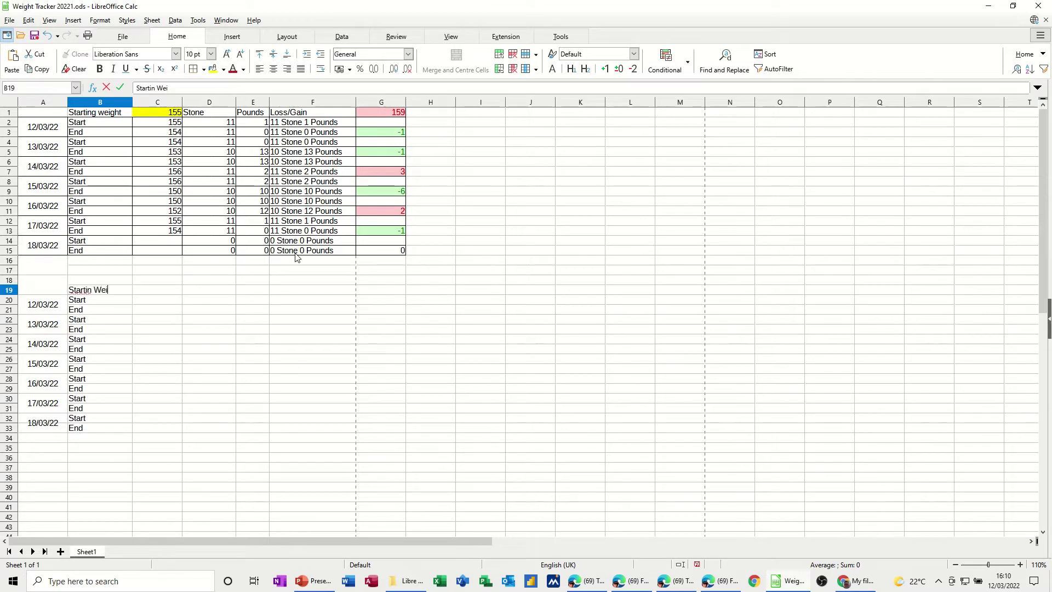
{"action": "type", "text": "ght"}
{"action": "left_click", "coordinate": [171, 291]}
{"action": "type", "text": "154"}
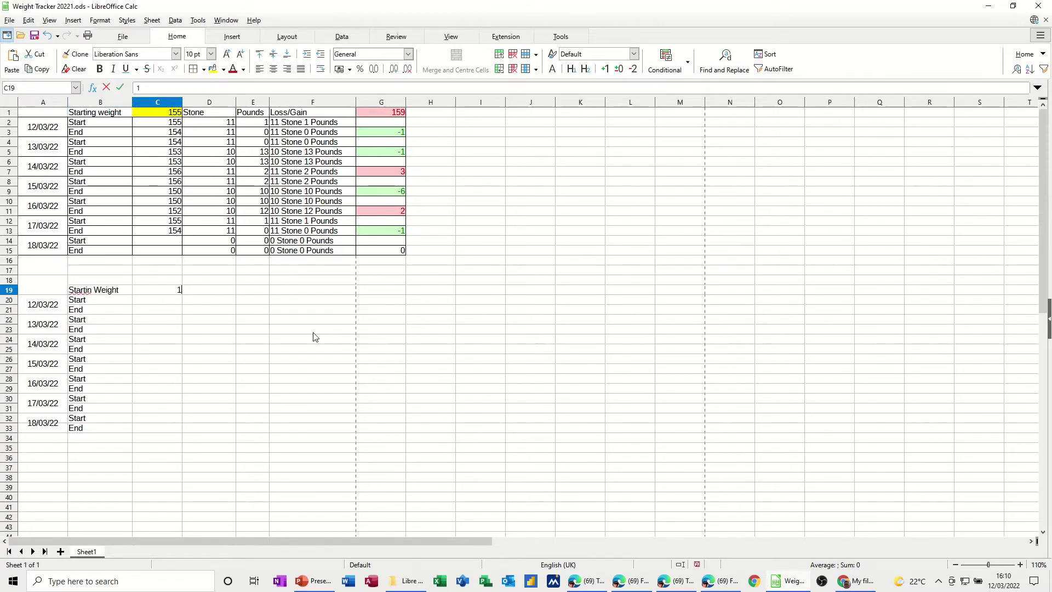
{"action": "left_click", "coordinate": [173, 309]}
{"action": "left_click", "coordinate": [173, 290]}
{"action": "left_click", "coordinate": [211, 70]}
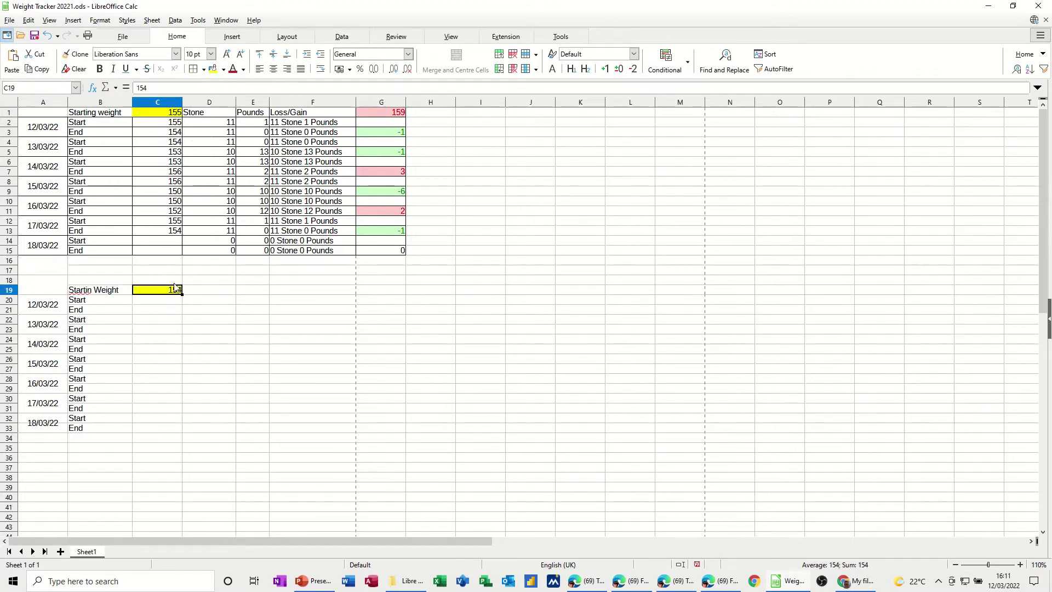
{"action": "left_click", "coordinate": [97, 290]}
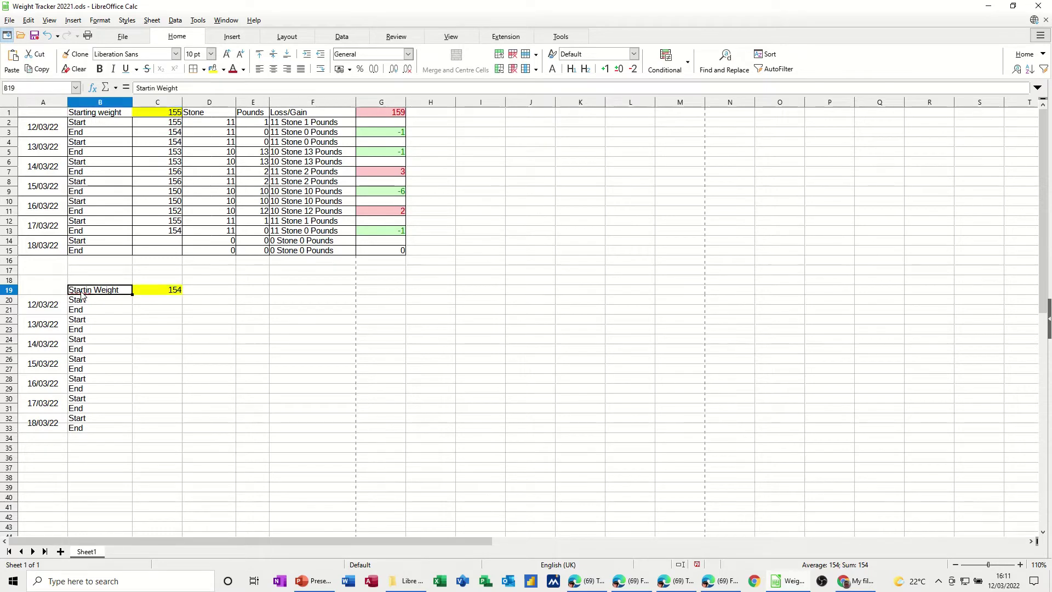
{"action": "left_click", "coordinate": [158, 89]}
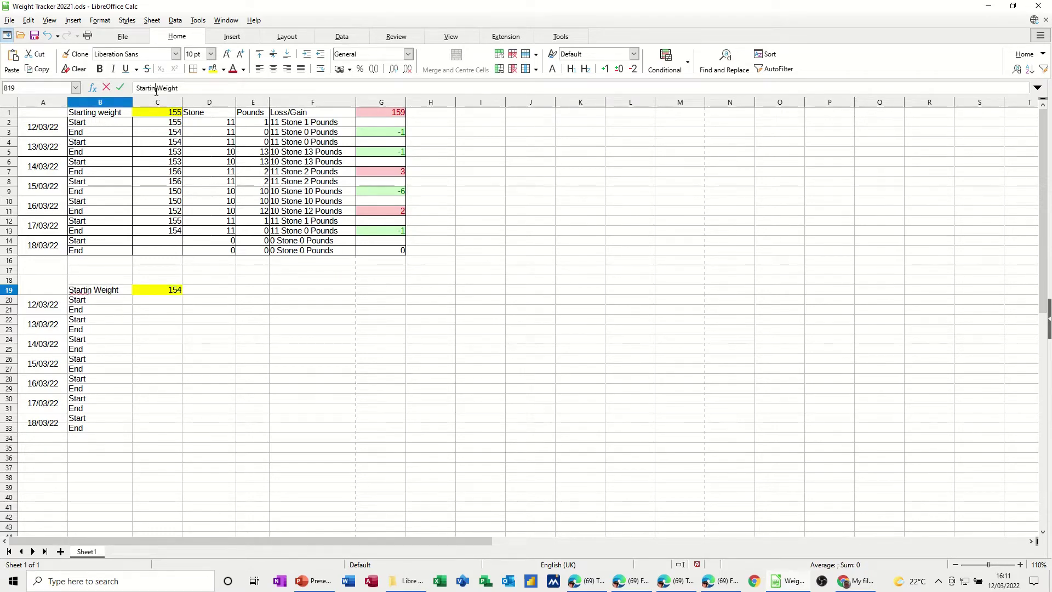
{"action": "type", "text": "g"}
{"action": "left_click", "coordinate": [190, 321]}
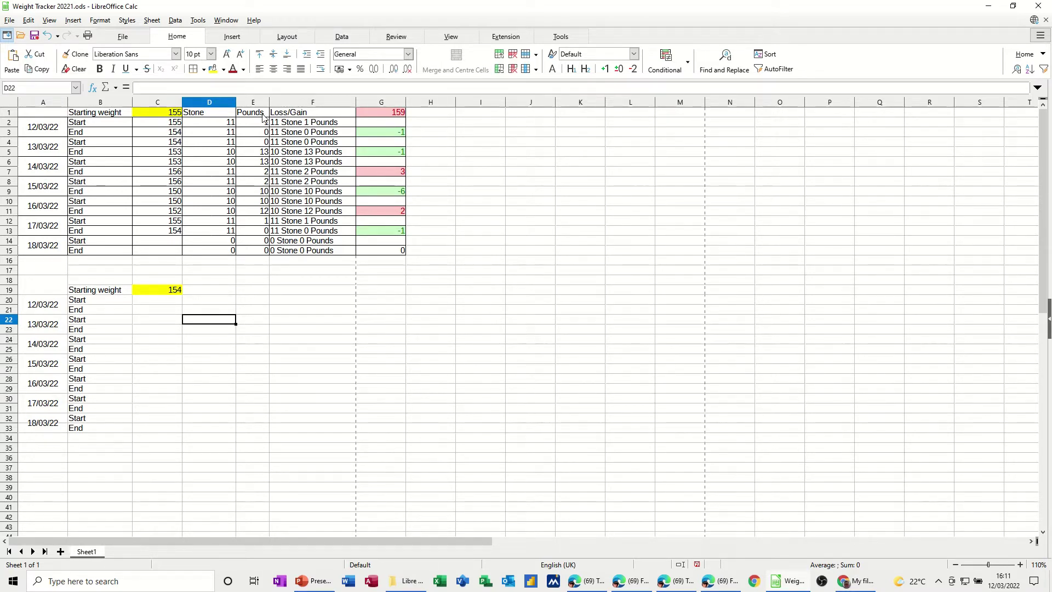
Add Stones, Pounds and Loss/Gain headings in D19:F19, then review G19's total formula
{"action": "left_click", "coordinate": [211, 292]}
{"action": "type", "text": "St"}
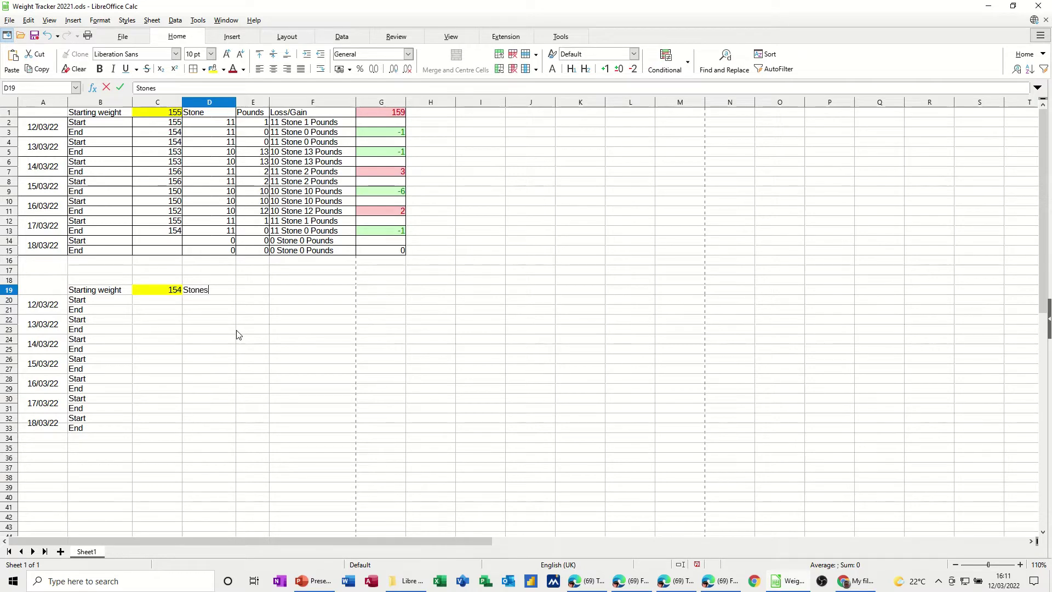
{"action": "type", "text": "ones"}
{"action": "key", "text": "Tab"}
{"action": "type", "text": "P"}
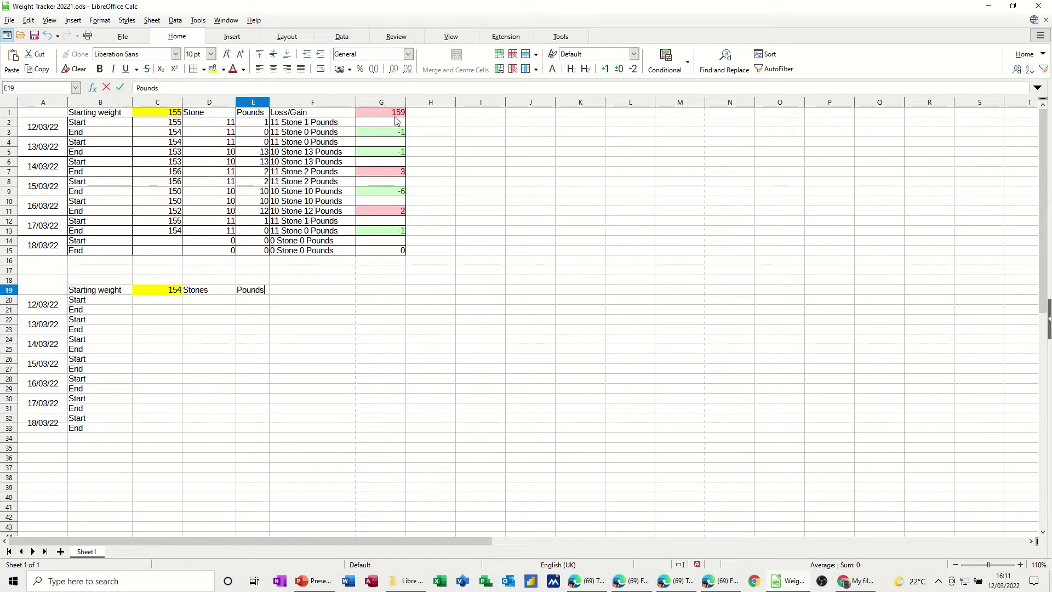
{"action": "left_click", "coordinate": [310, 290]}
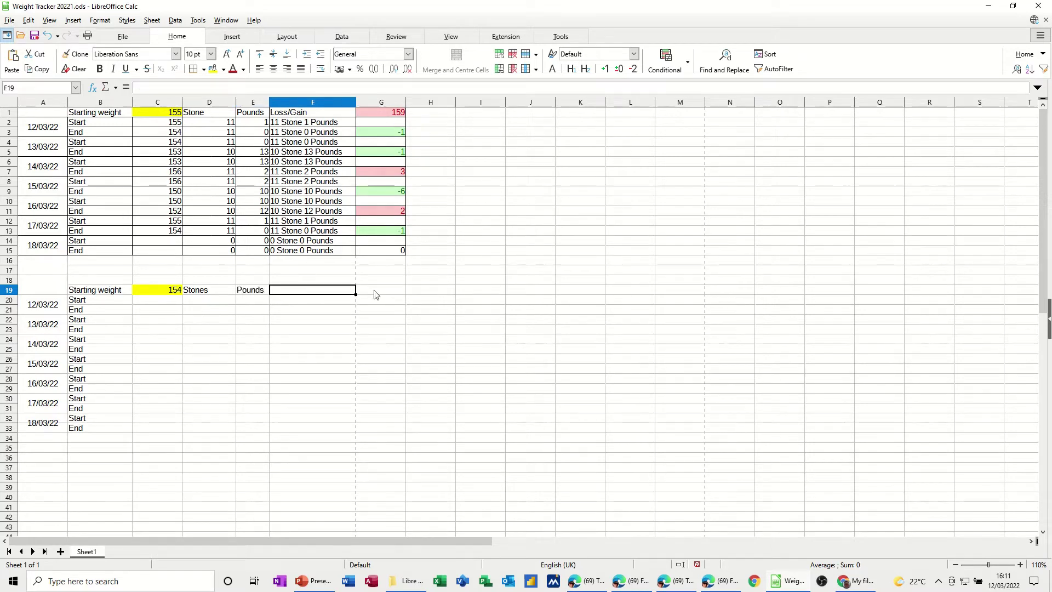
{"action": "type", "text": "Loss/"}
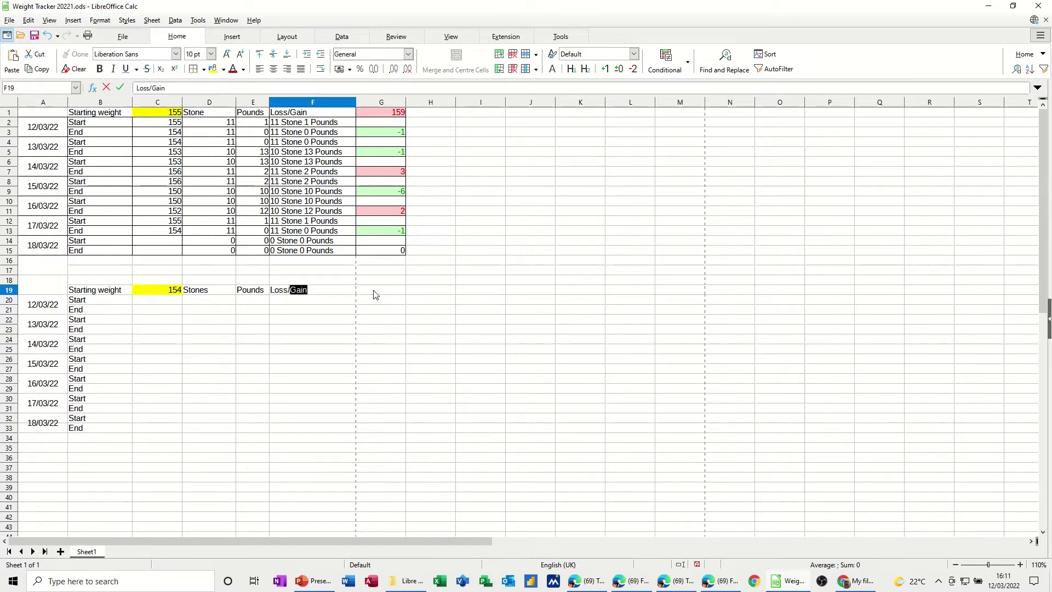
{"action": "key", "text": "Return"}
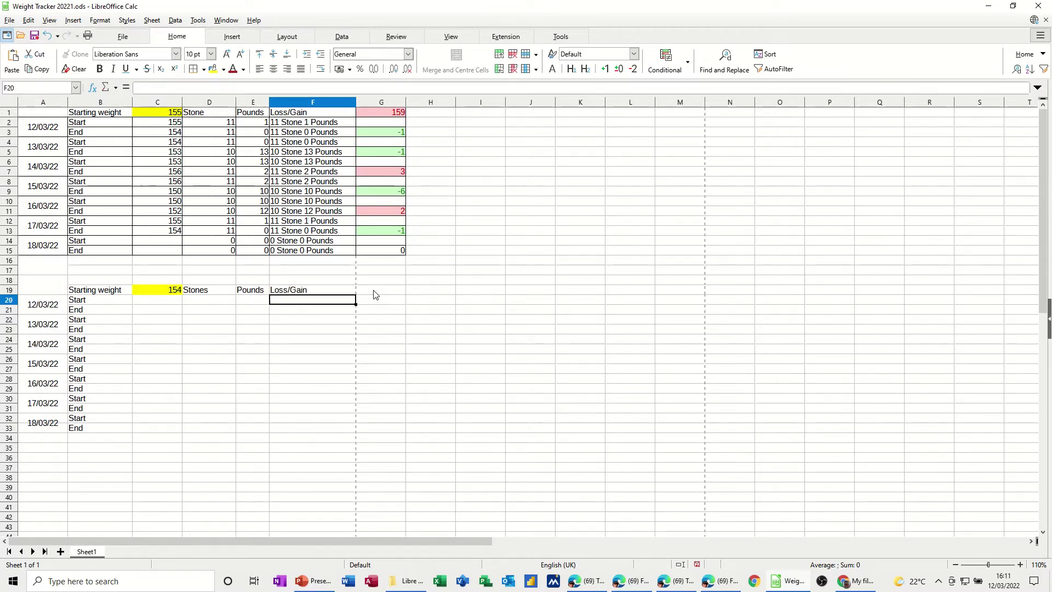
{"action": "left_click", "coordinate": [375, 294]}
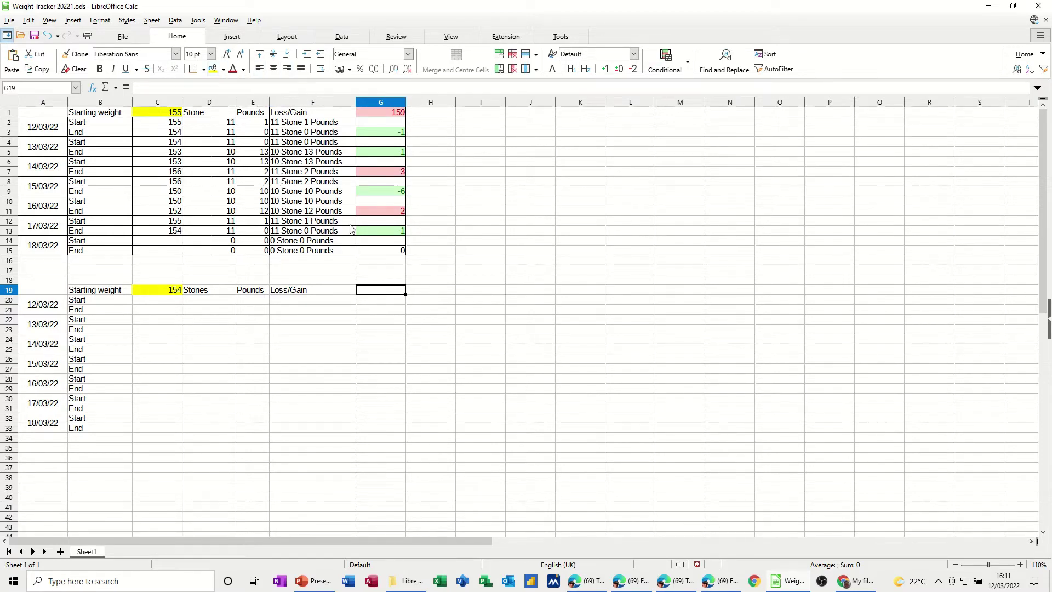
{"action": "left_click", "coordinate": [388, 113]}
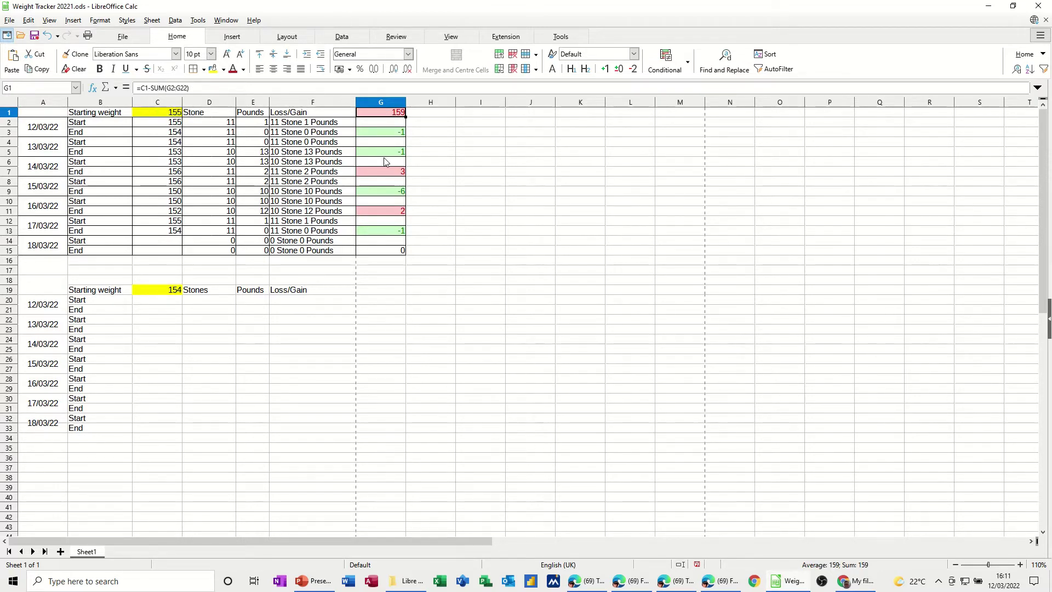
{"action": "left_click", "coordinate": [376, 292]}
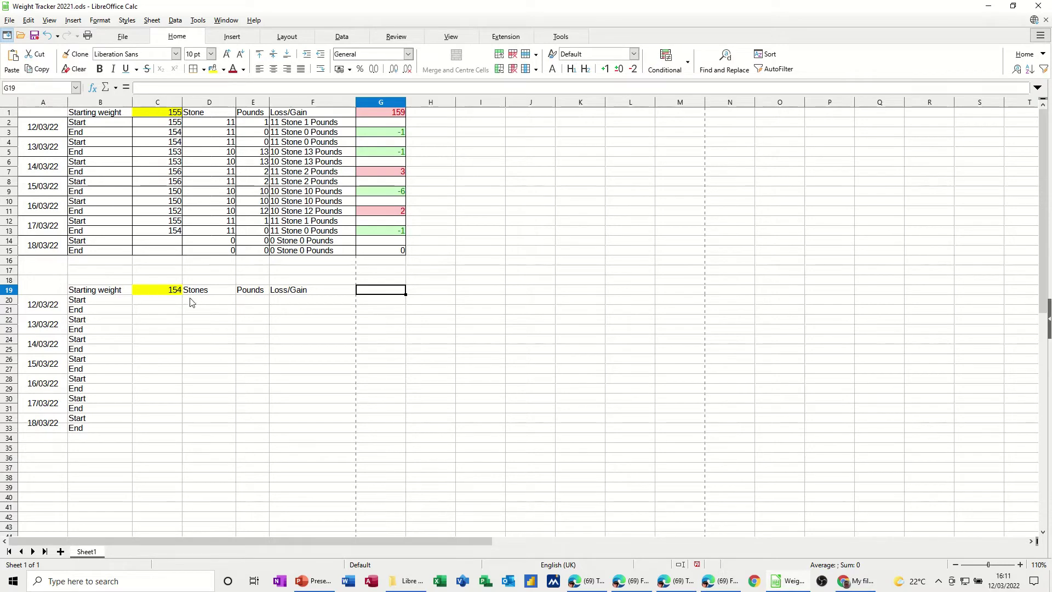
{"action": "left_click", "coordinate": [148, 301]}
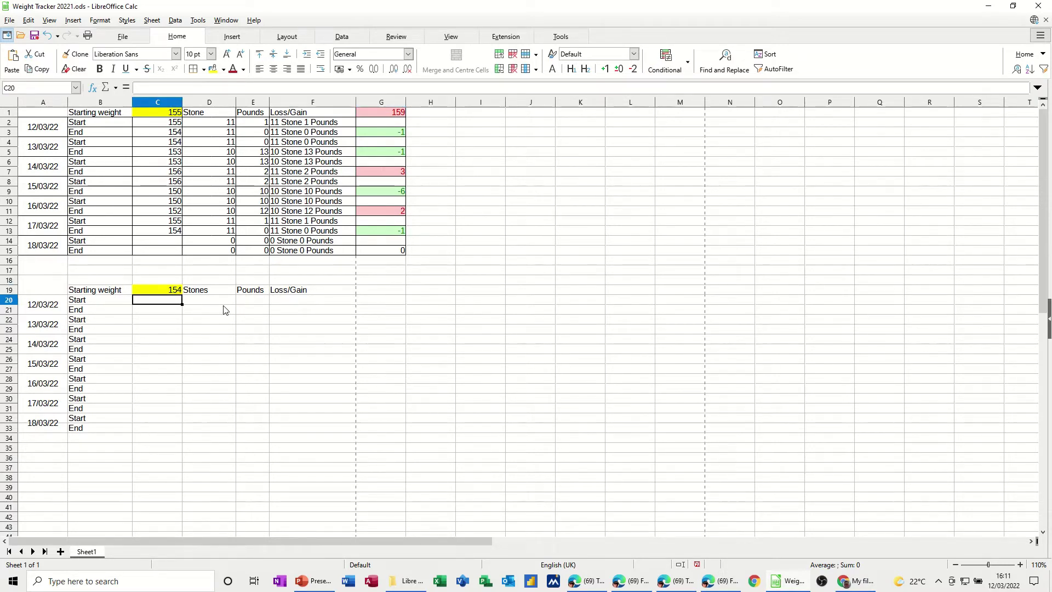
Enter 154 in C20 and 155 in C21 as the 12/03/22 weights
{"action": "type", "text": "154"}
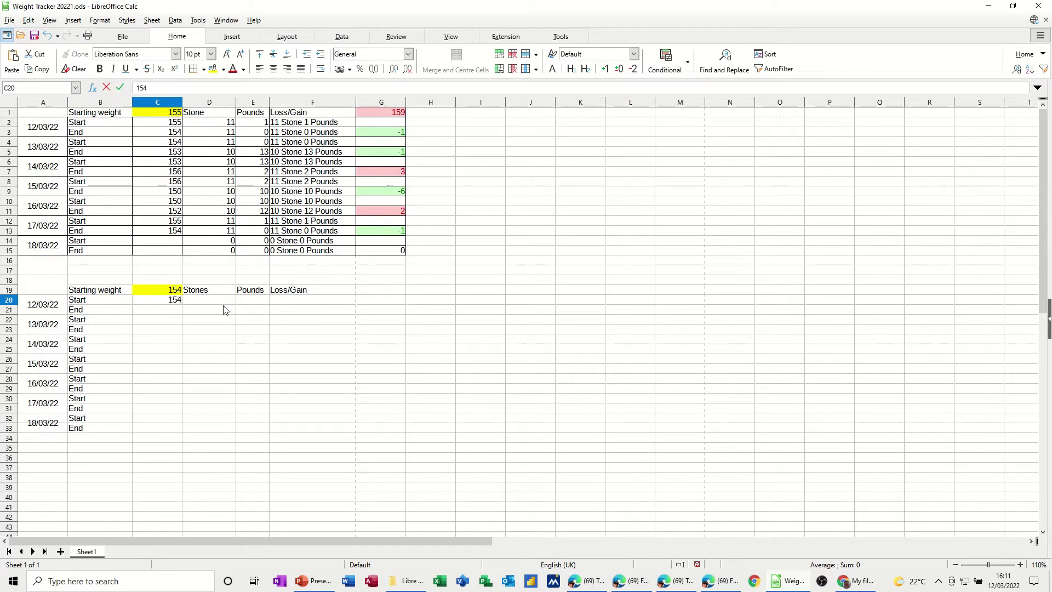
{"action": "key", "text": "Return"}
{"action": "type", "text": "155"}
{"action": "left_click", "coordinate": [223, 310]}
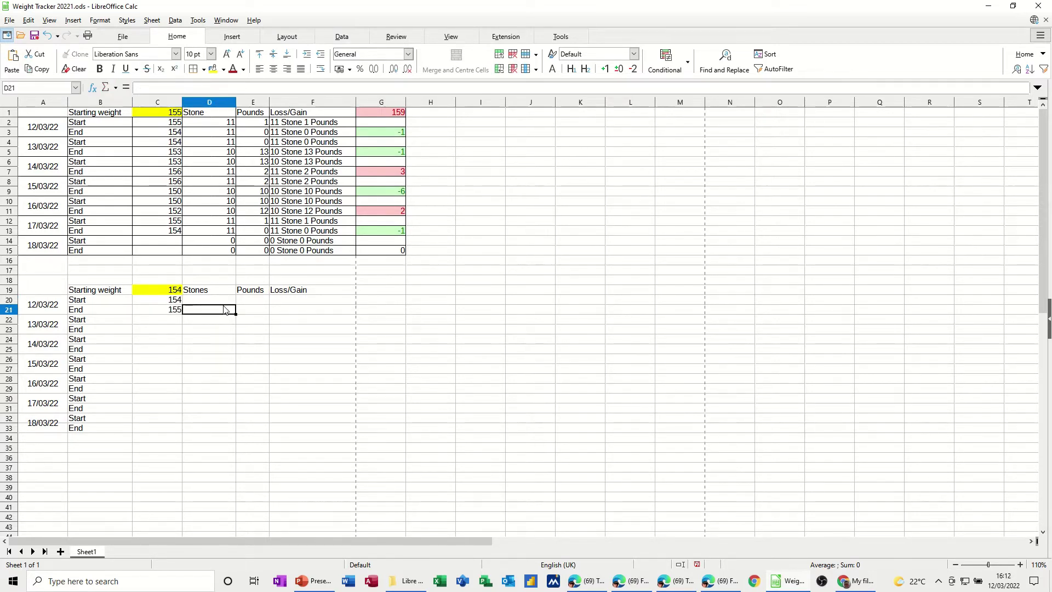
Enter =ROUNDDOWN(C20/14) in D20 to get 11 whole stones
{"action": "left_click", "coordinate": [211, 303]}
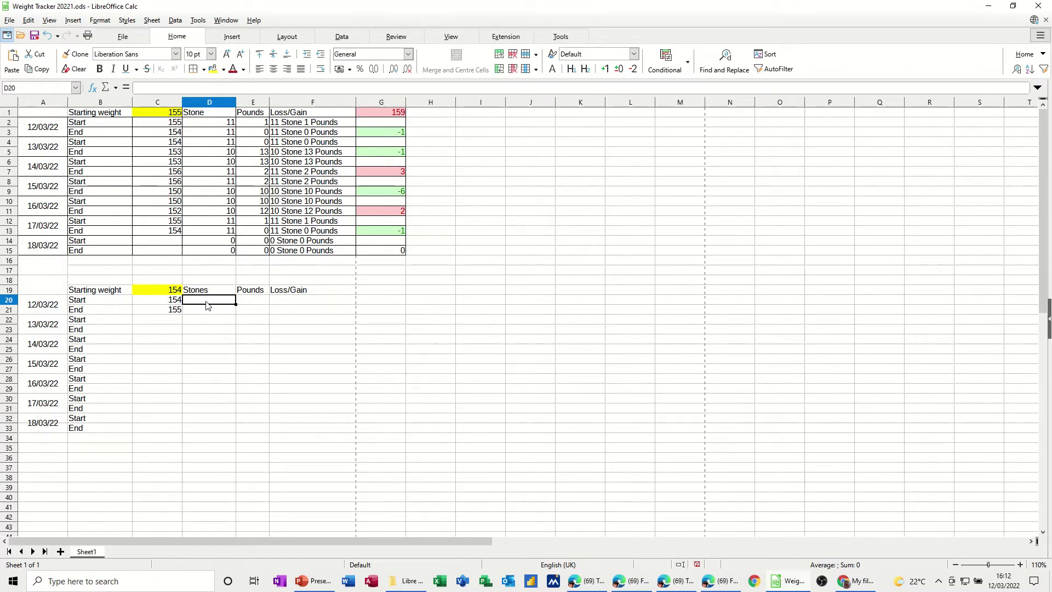
{"action": "type", "text": "=r"}
{"action": "type", "text": "ou"}
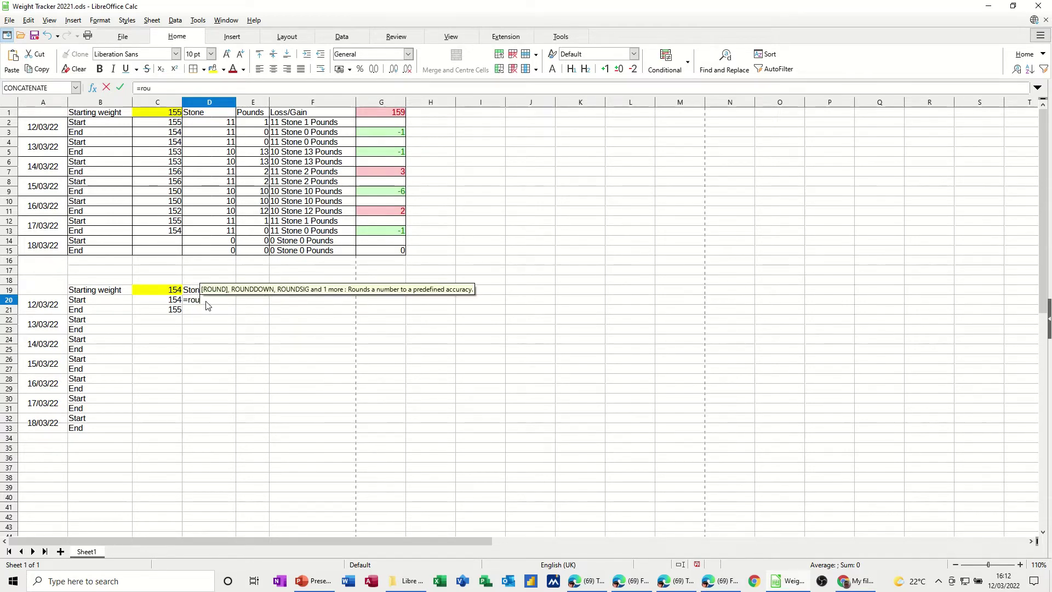
{"action": "type", "text": "nddown"}
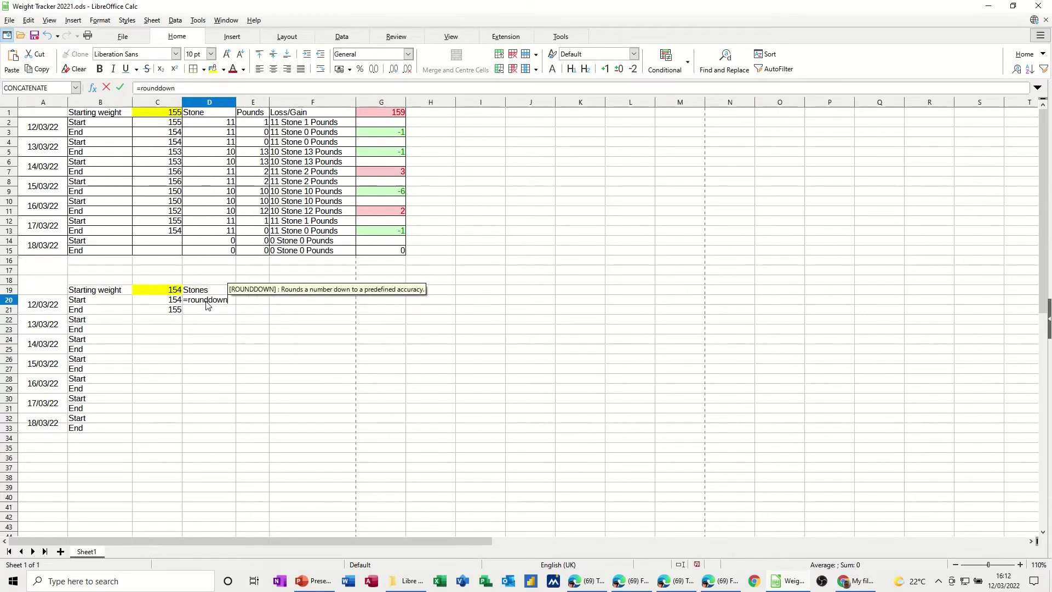
{"action": "type", "text": "("}
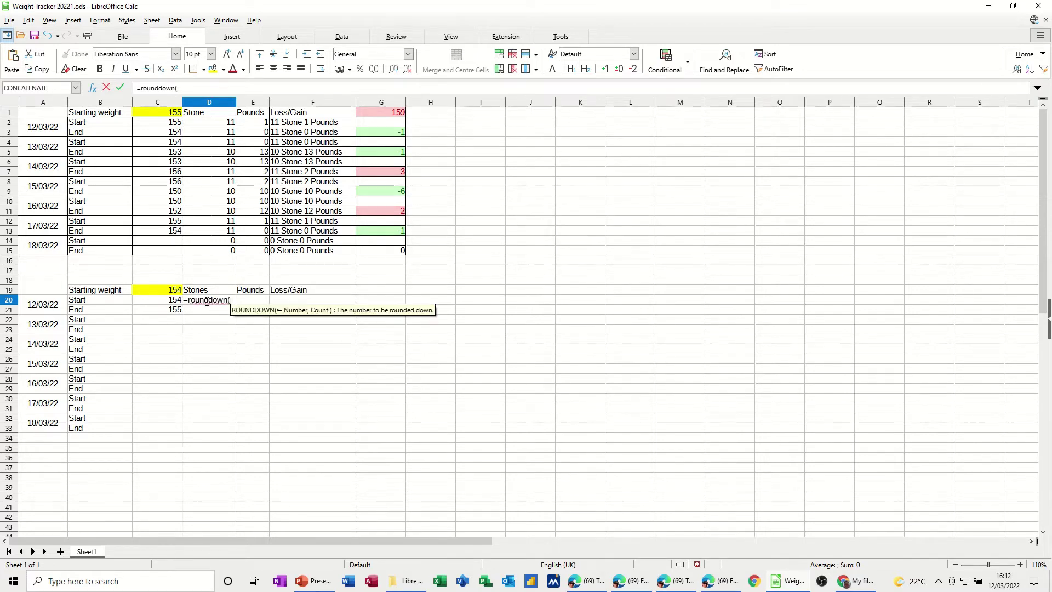
{"action": "left_click", "coordinate": [169, 303]}
{"action": "type", "text": "/"}
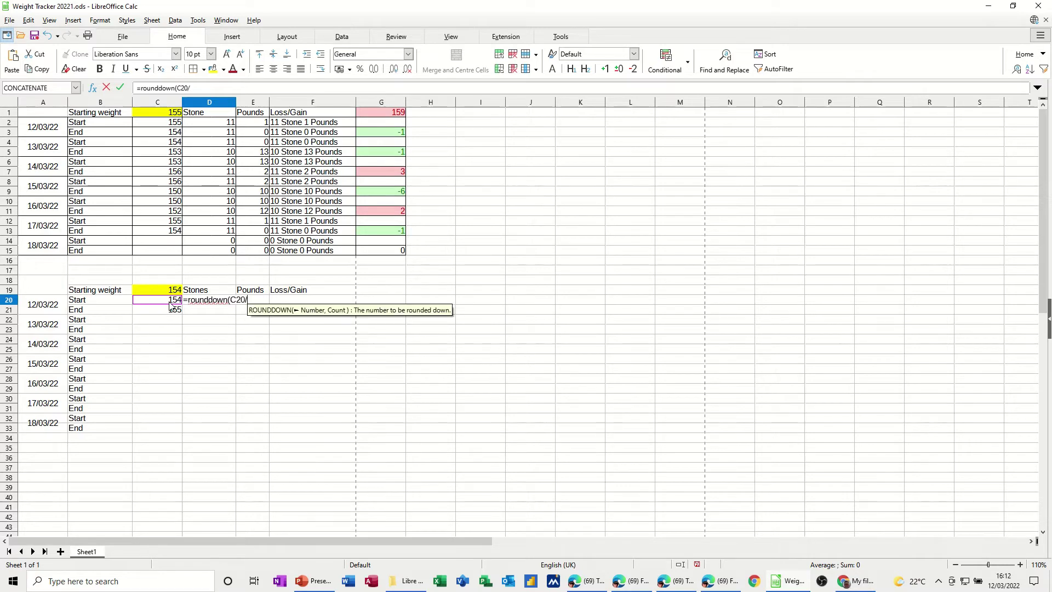
{"action": "type", "text": "14"}
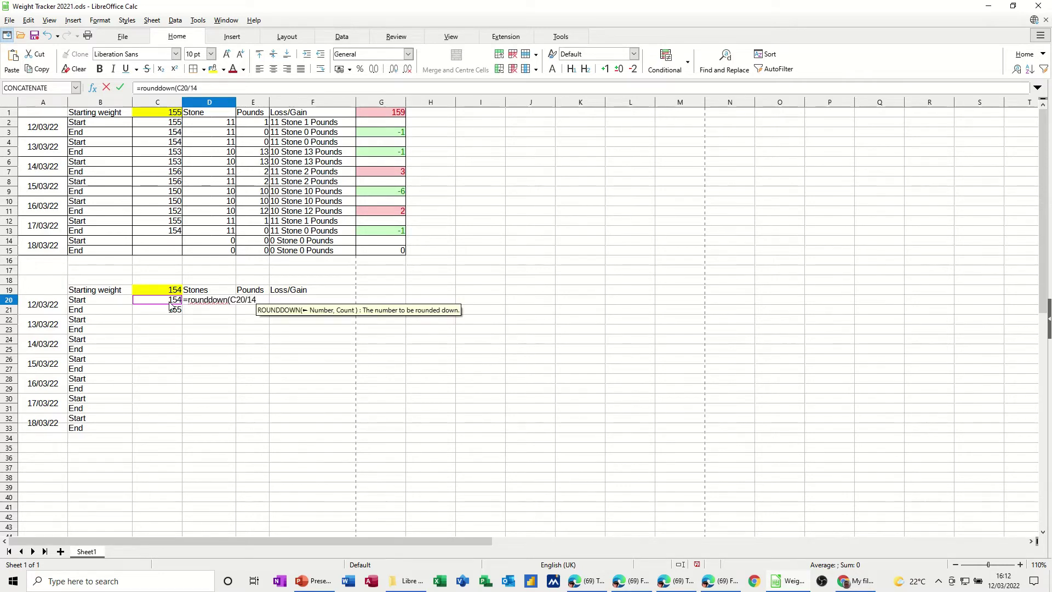
{"action": "type", "text": ")"}
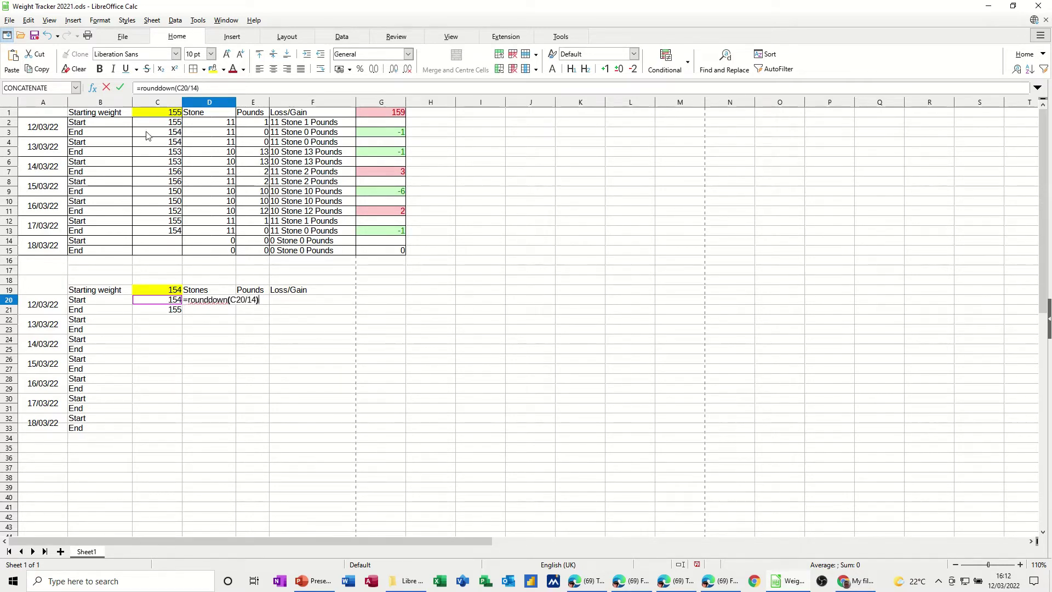
{"action": "left_click", "coordinate": [120, 88]}
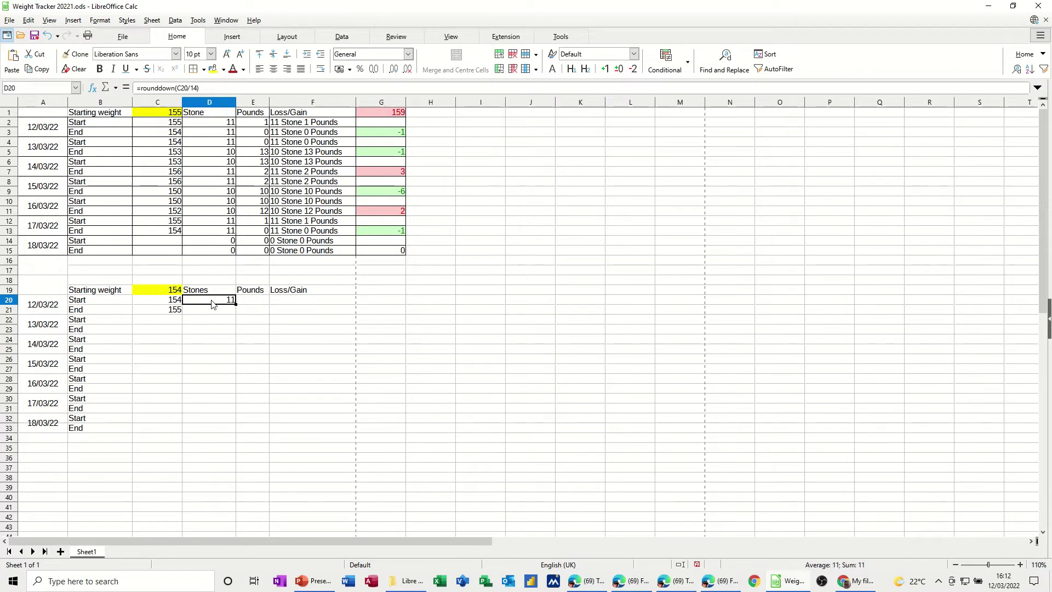
{"action": "left_click", "coordinate": [246, 303]}
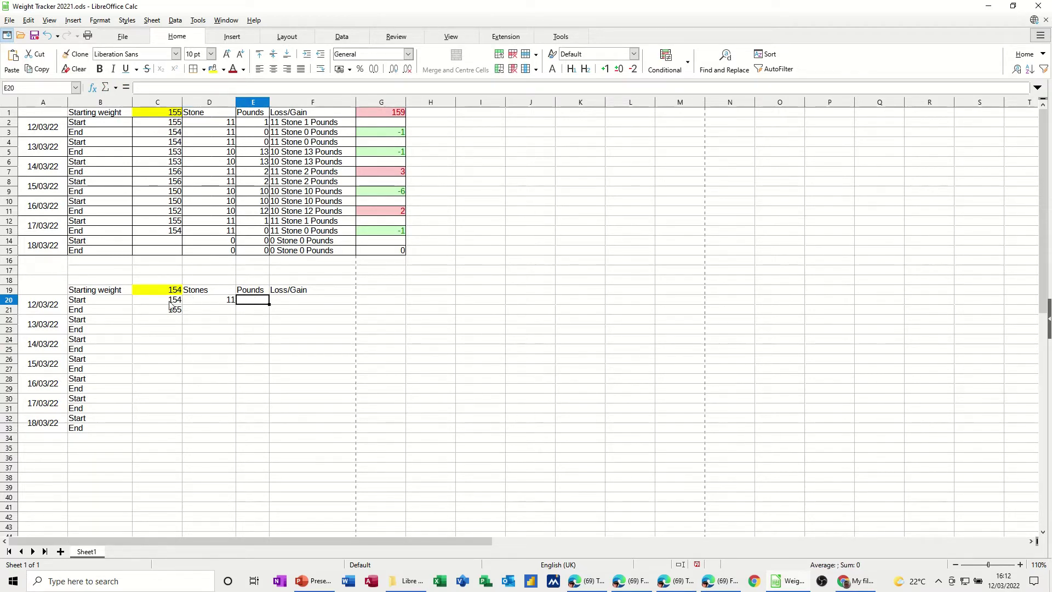
Enter =MOD(C20,14) in E20 for the leftover pounds
{"action": "type", "text": "=mod("}
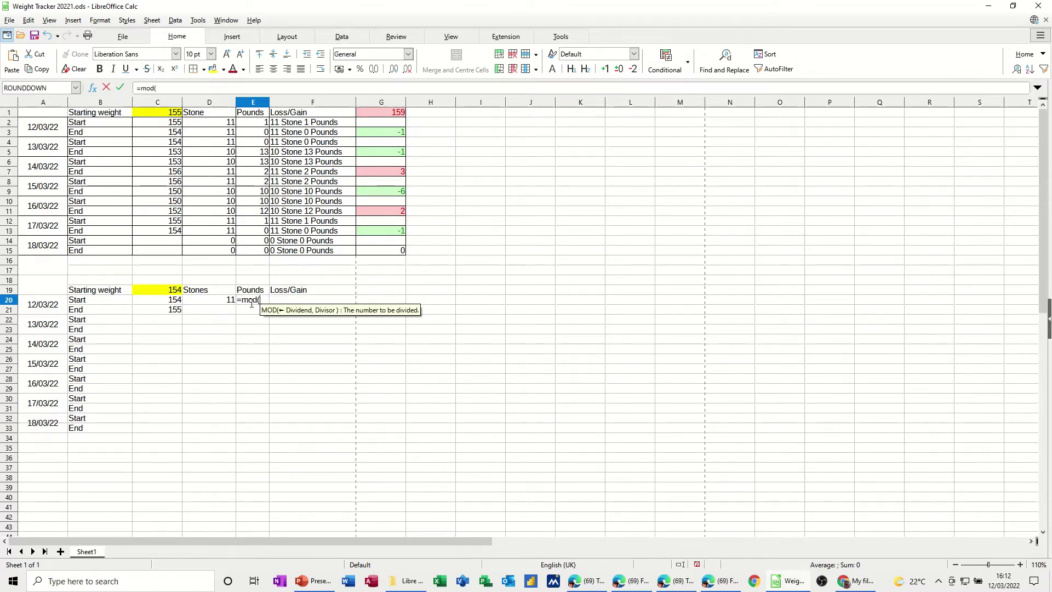
{"action": "left_click", "coordinate": [173, 305]}
{"action": "type", "text": ",1"}
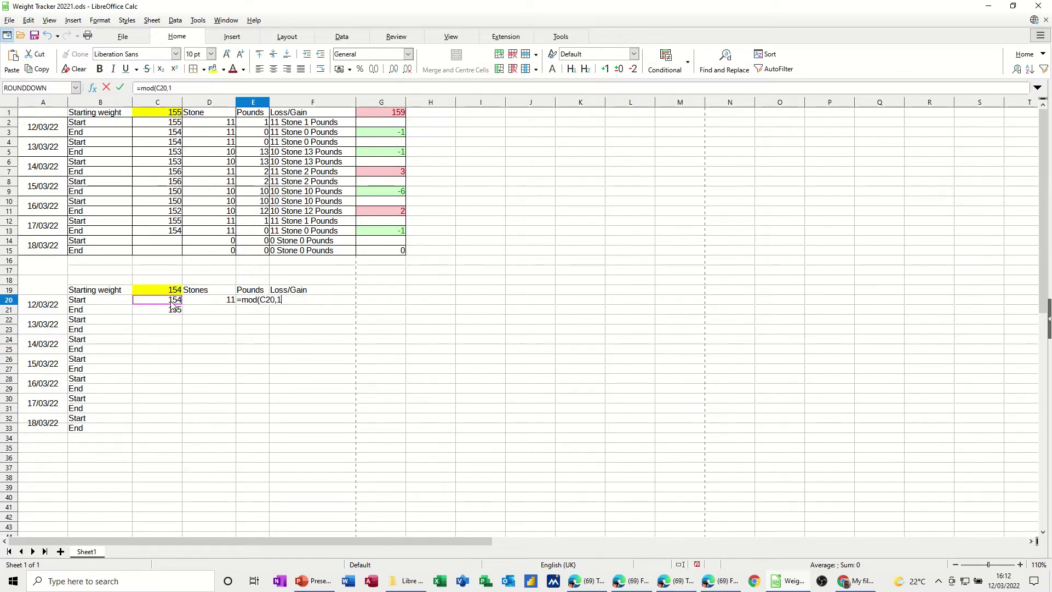
{"action": "type", "text": "4)"}
{"action": "left_click", "coordinate": [120, 87]}
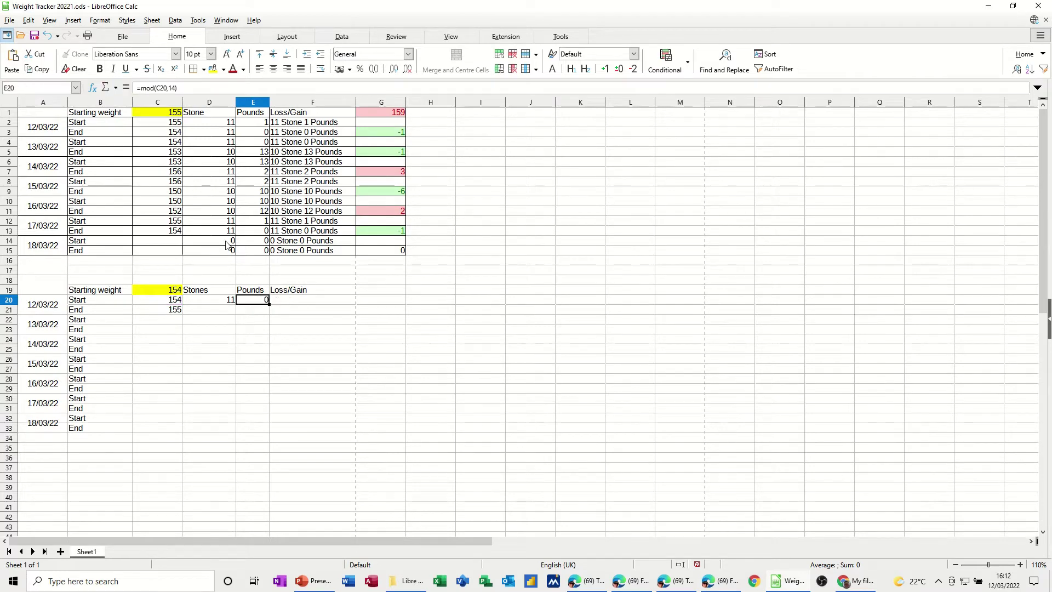
Test the stone and pound formulas by changing C20 to 155 and back to 154
{"action": "left_click", "coordinate": [161, 302]}
{"action": "type", "text": "155"}
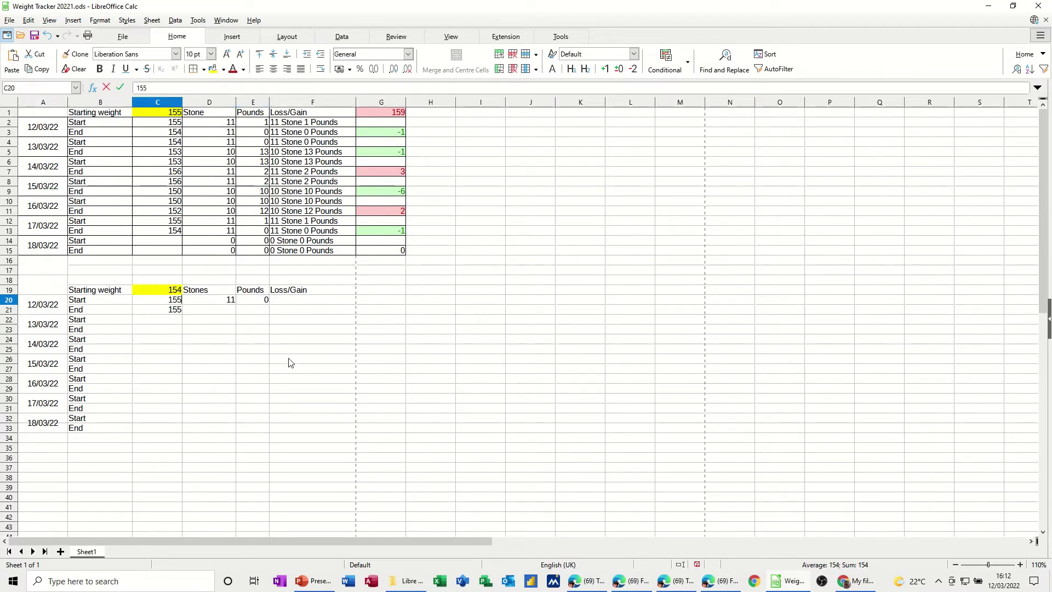
{"action": "left_click", "coordinate": [253, 339]}
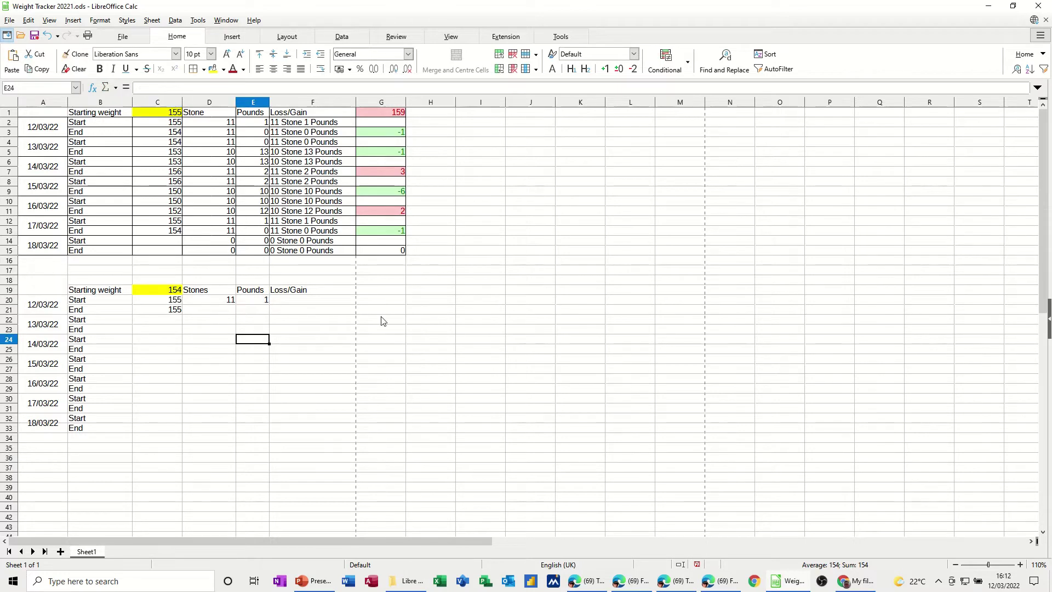
{"action": "left_click", "coordinate": [175, 303]}
{"action": "type", "text": "154"}
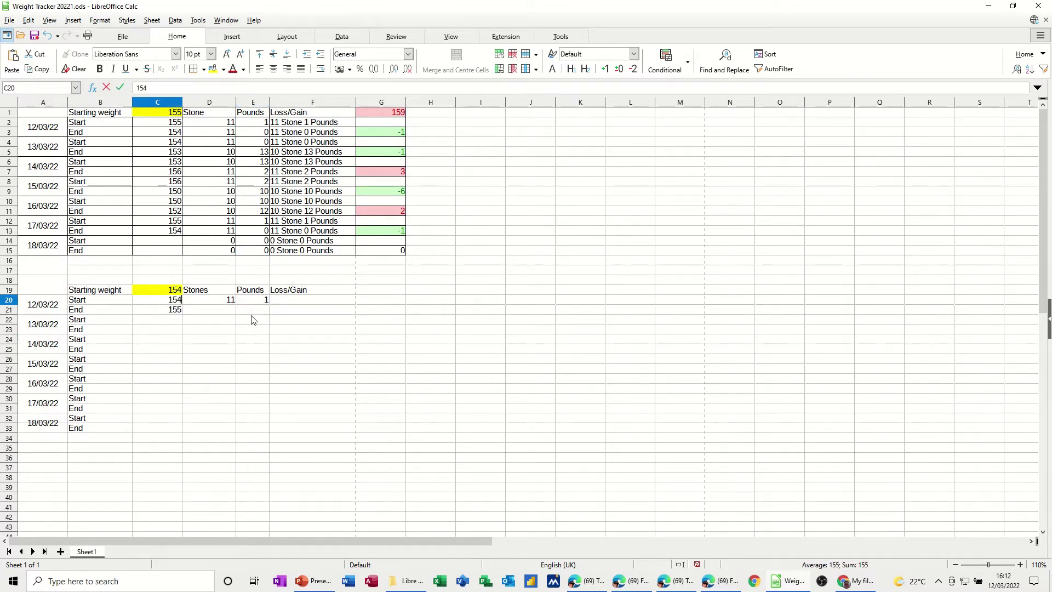
{"action": "left_click", "coordinate": [256, 319]}
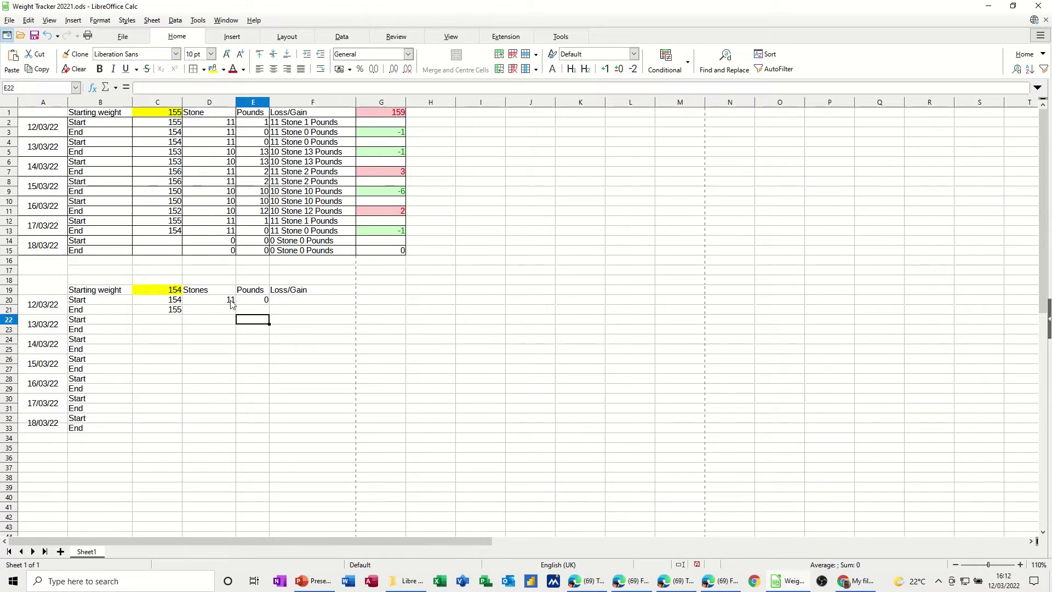
{"action": "left_click", "coordinate": [294, 303]}
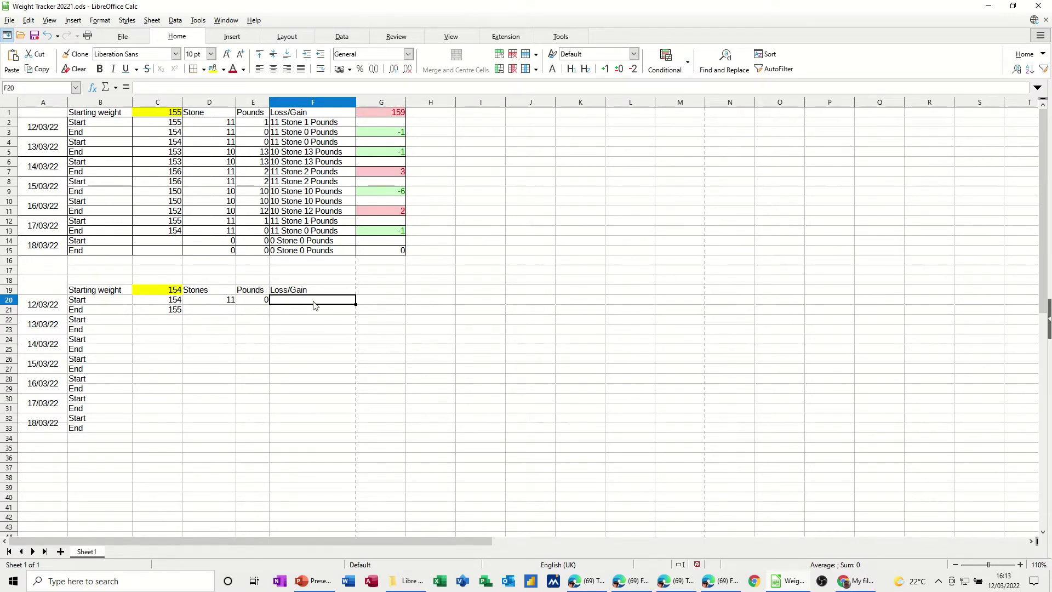
Enter =D20&" Stones "&E20&" Pounds" in F20 and fill it down to F33
{"action": "type", "text": "="}
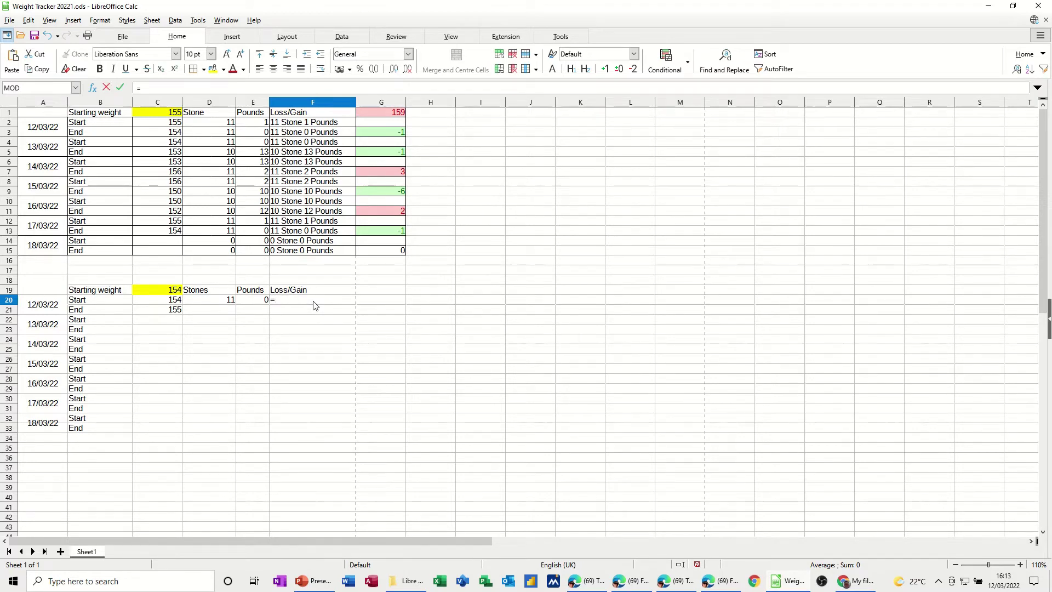
{"action": "left_click", "coordinate": [219, 303]}
{"action": "type", "text": "&\" Stones \"&"}
{"action": "left_click", "coordinate": [253, 302]}
{"action": "type", "text": "&\" Pounds"}
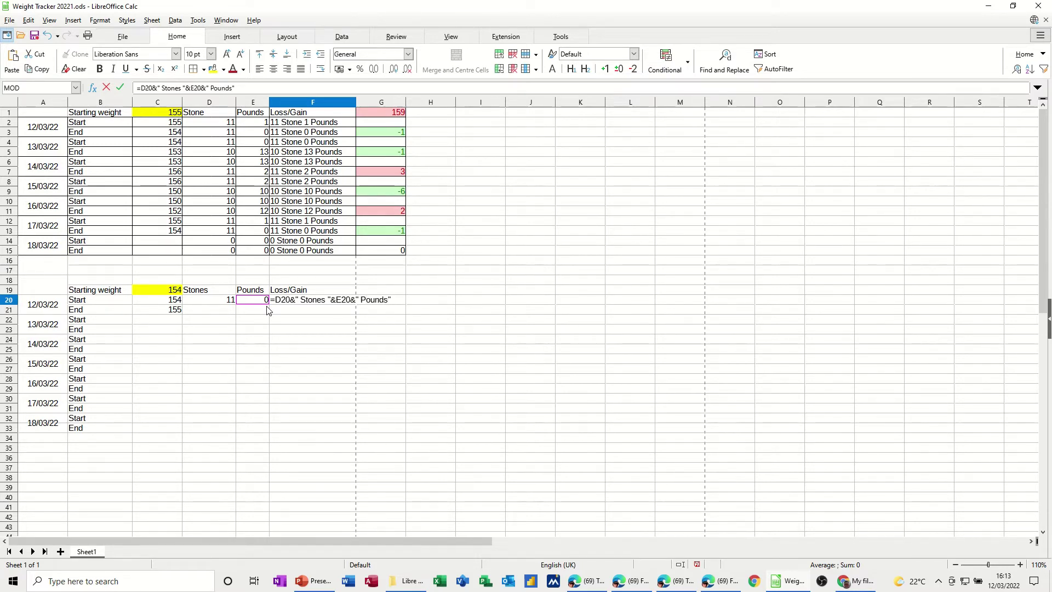
{"action": "left_click", "coordinate": [119, 87]}
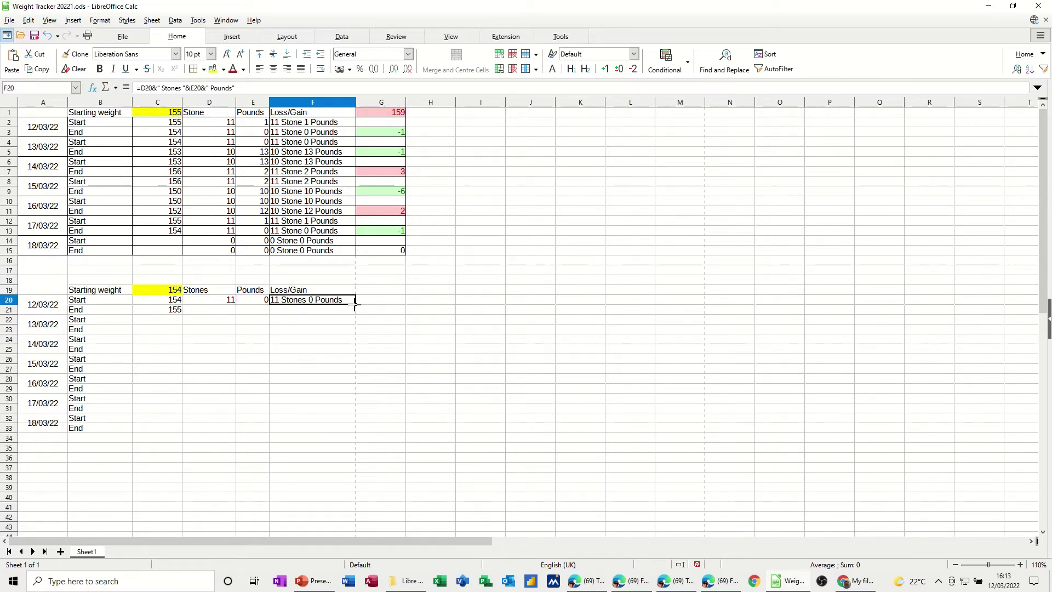
{"action": "left_click_drag", "start_coordinate": [353, 305], "coordinate": [341, 429]}
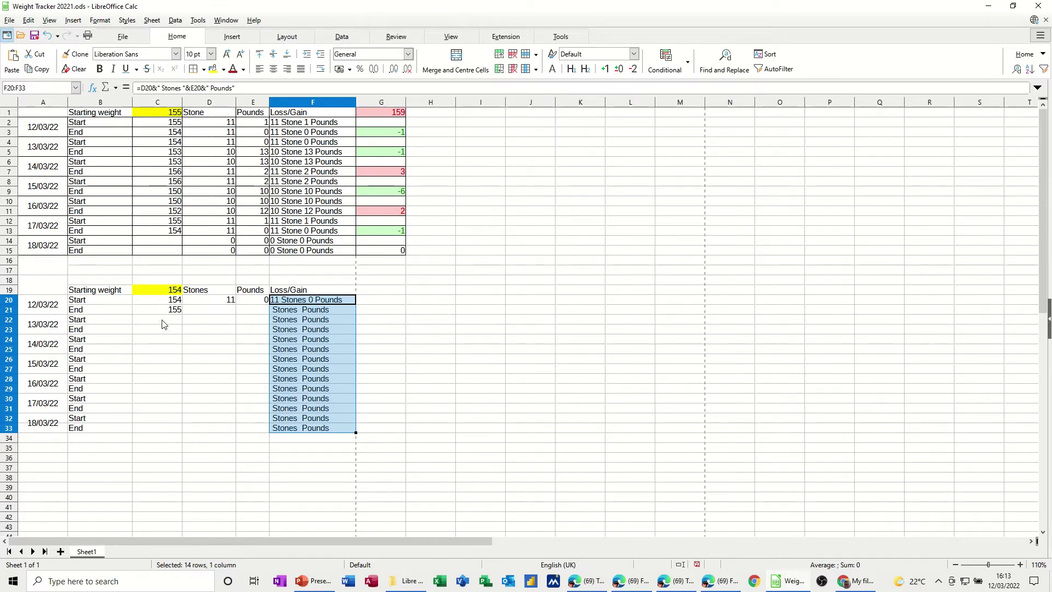
Wrap F20's formula in IF(C20=0,"",…) to blank empty rows, and fill down to F33
{"action": "left_click", "coordinate": [274, 302]}
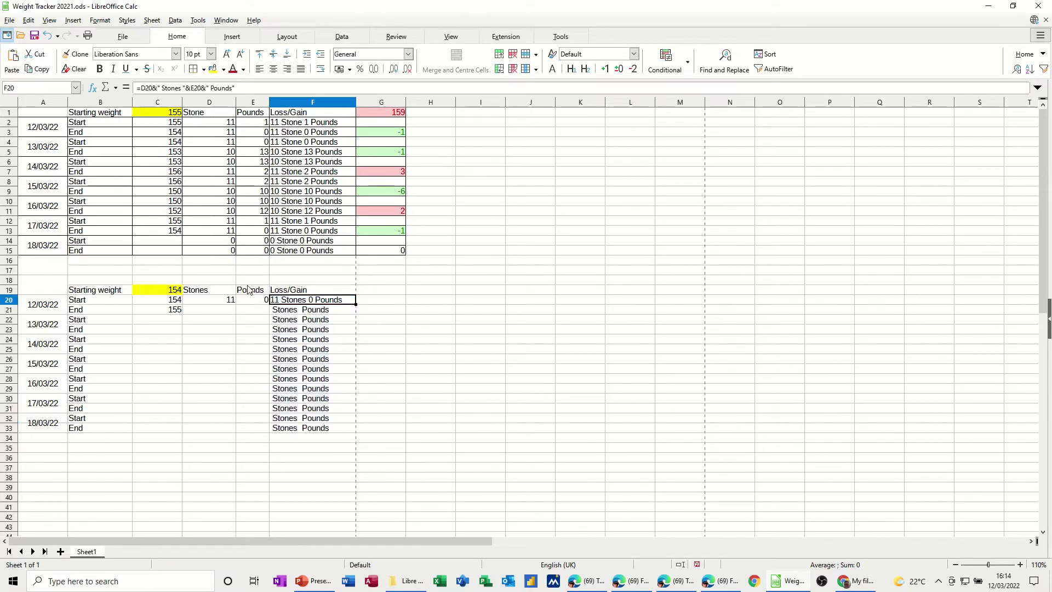
{"action": "left_click", "coordinate": [140, 88]}
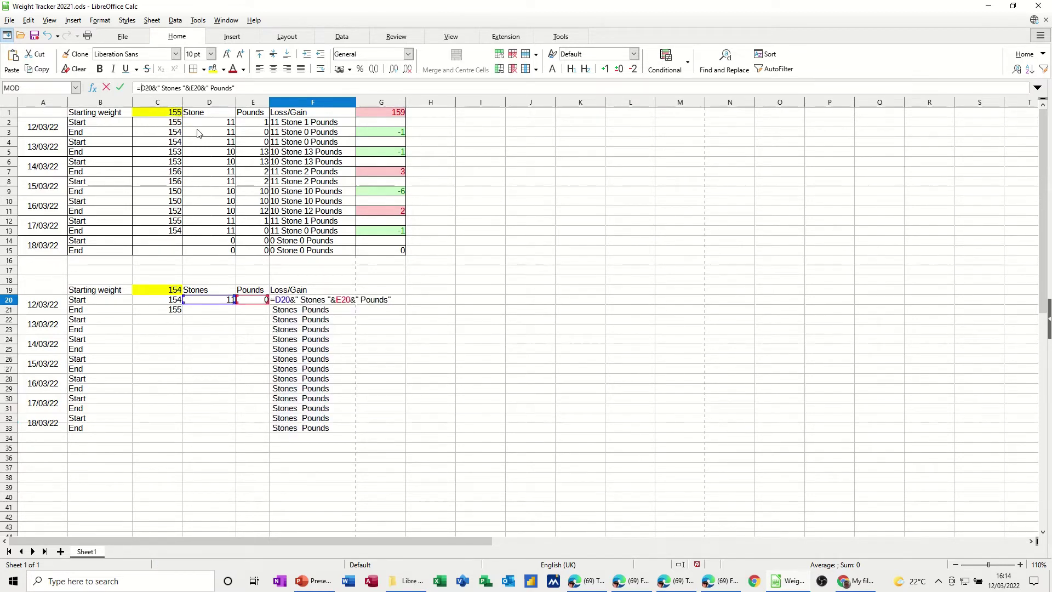
{"action": "type", "text": "if("}
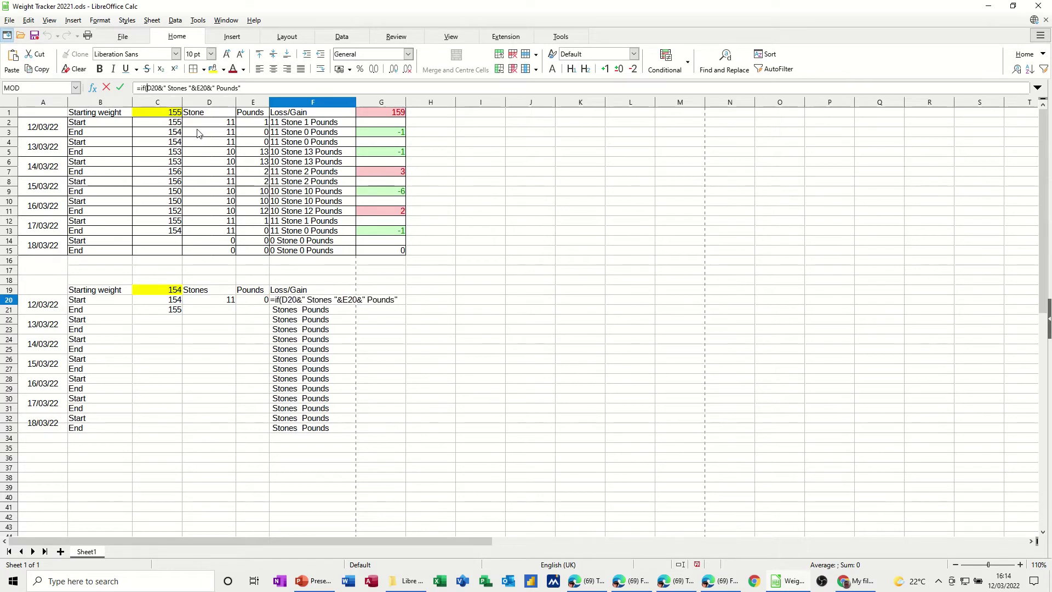
{"action": "left_click", "coordinate": [158, 302]}
{"action": "type", "text": "=0,"}
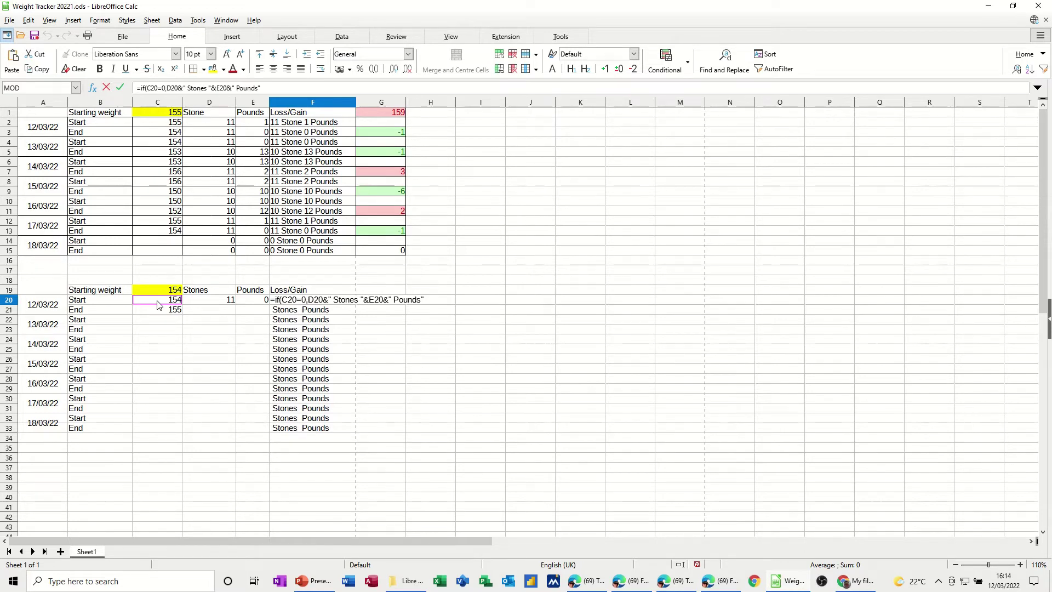
{"action": "type", "text": "\"\""}
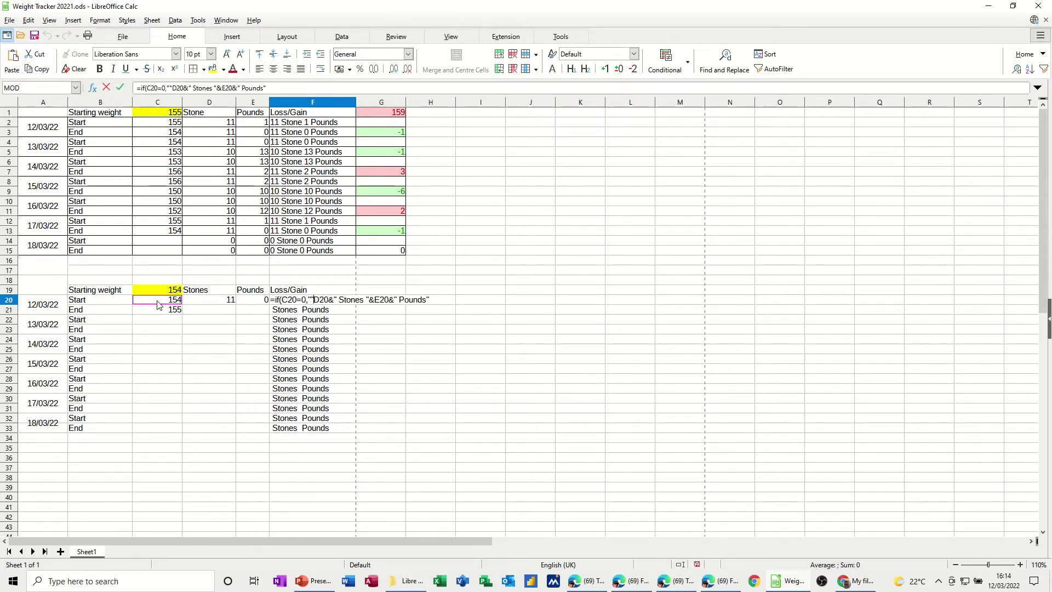
{"action": "type", "text": ","}
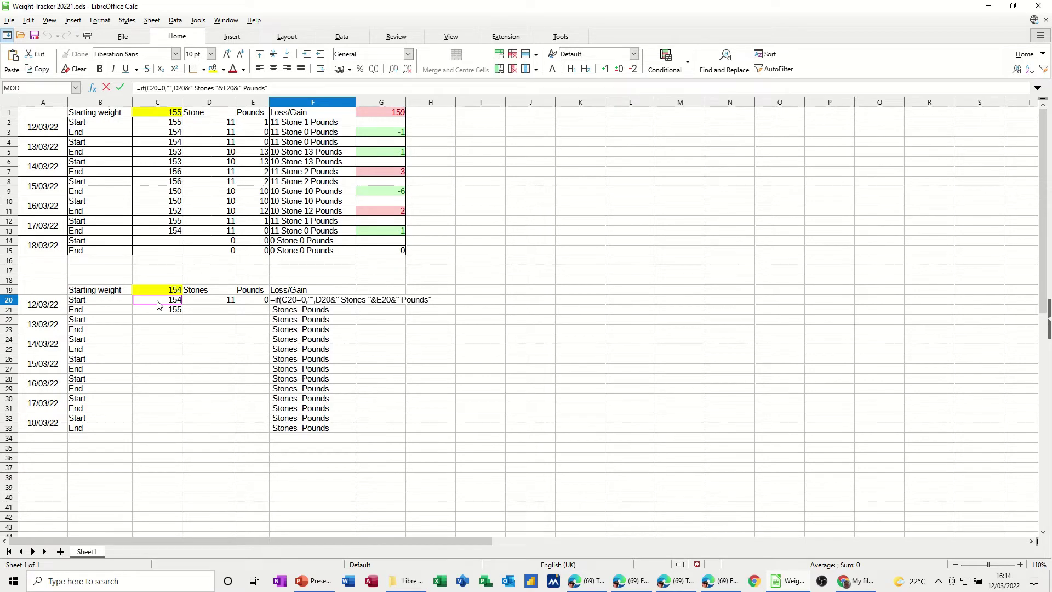
{"action": "left_click", "coordinate": [275, 90]}
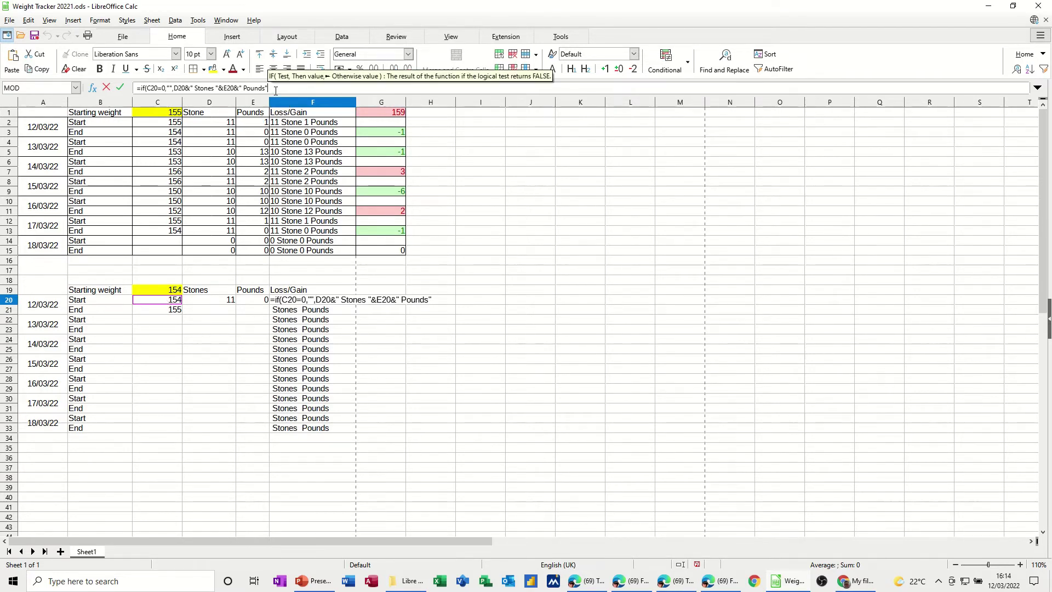
{"action": "type", "text": ")"}
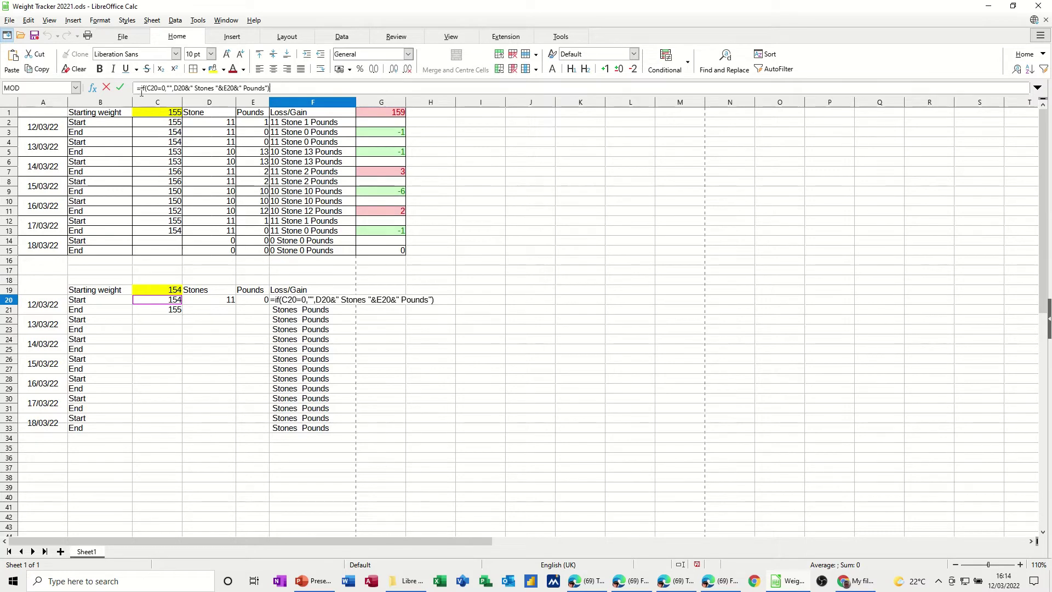
{"action": "left_click", "coordinate": [120, 90]}
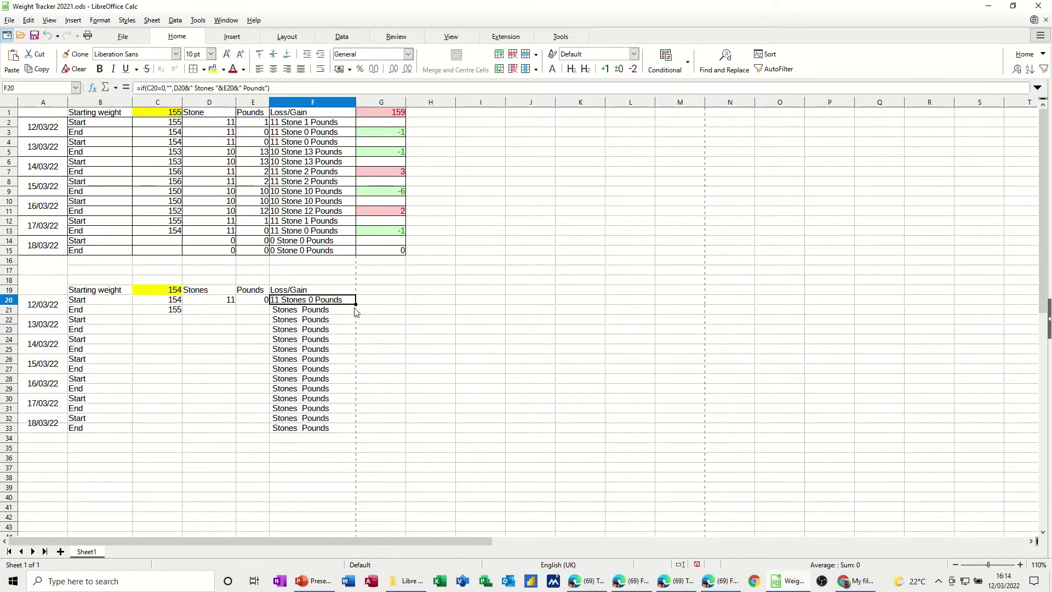
{"action": "left_click_drag", "start_coordinate": [354, 304], "coordinate": [356, 432]}
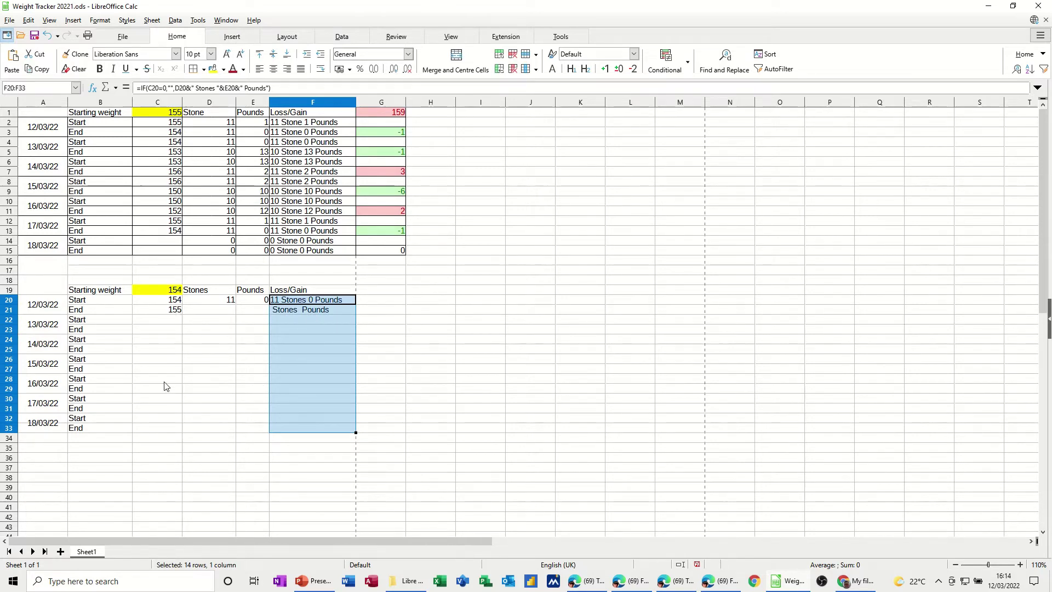
{"action": "left_click", "coordinate": [214, 304]}
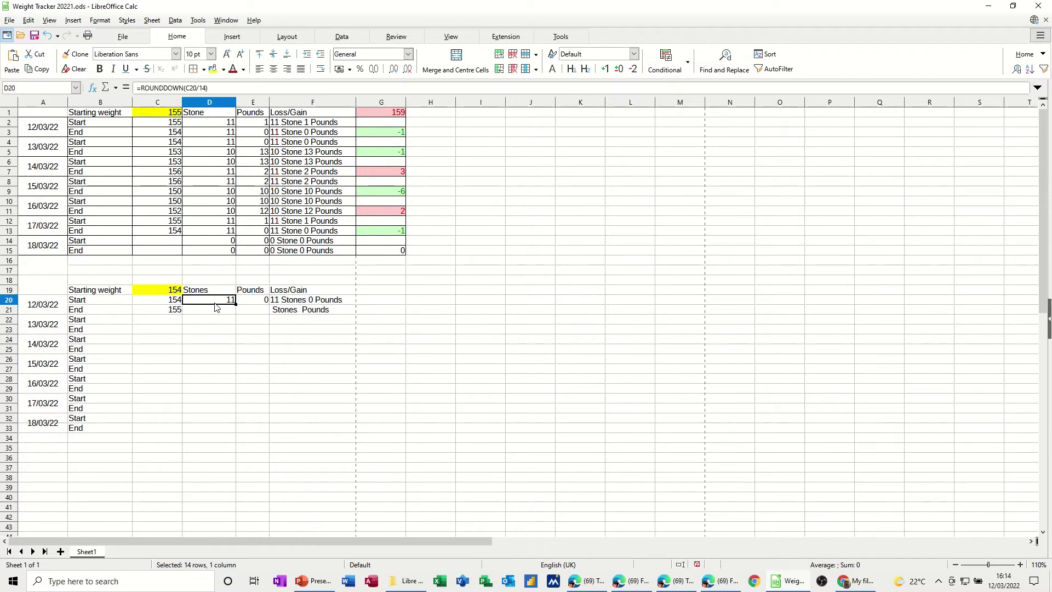
Fill D20:E20 down to row 21 and enter =C21-C20 in G21
{"action": "left_click_drag", "start_coordinate": [215, 305], "coordinate": [270, 317]}
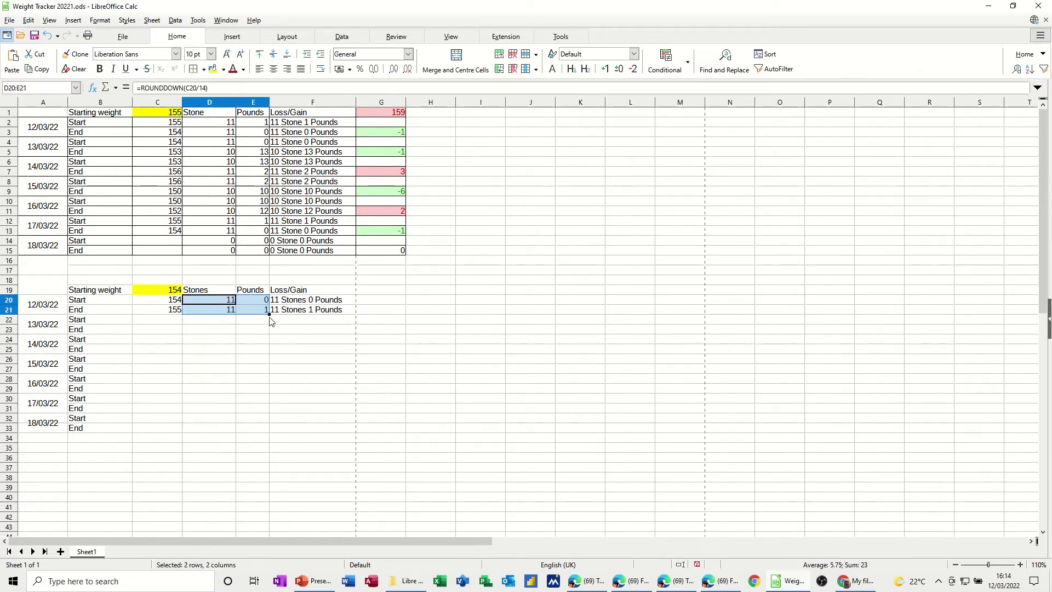
{"action": "left_click", "coordinate": [371, 316]}
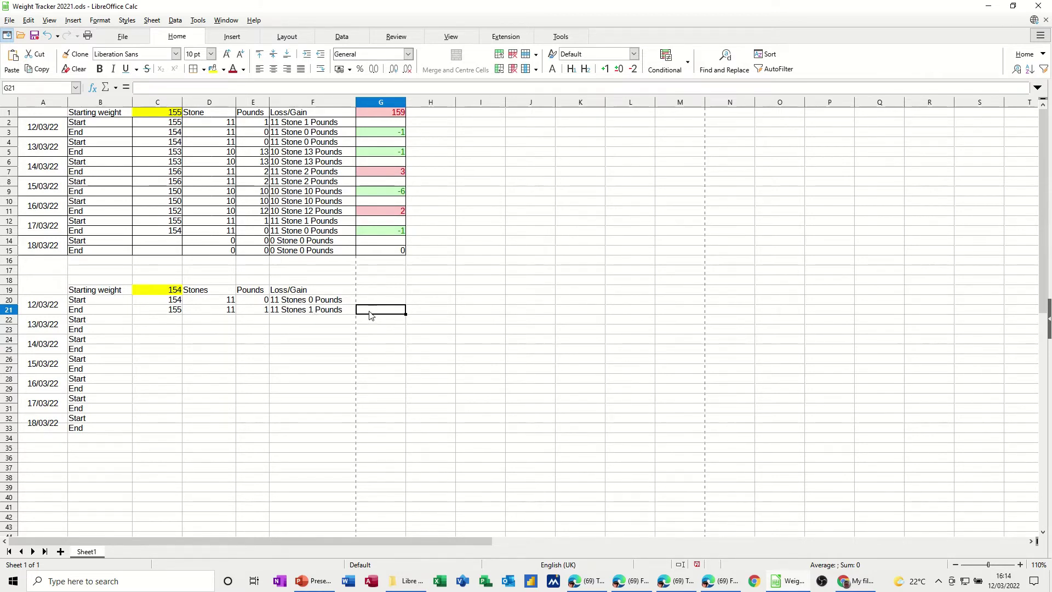
{"action": "type", "text": "="}
{"action": "left_click", "coordinate": [170, 314]}
{"action": "type", "text": "-"}
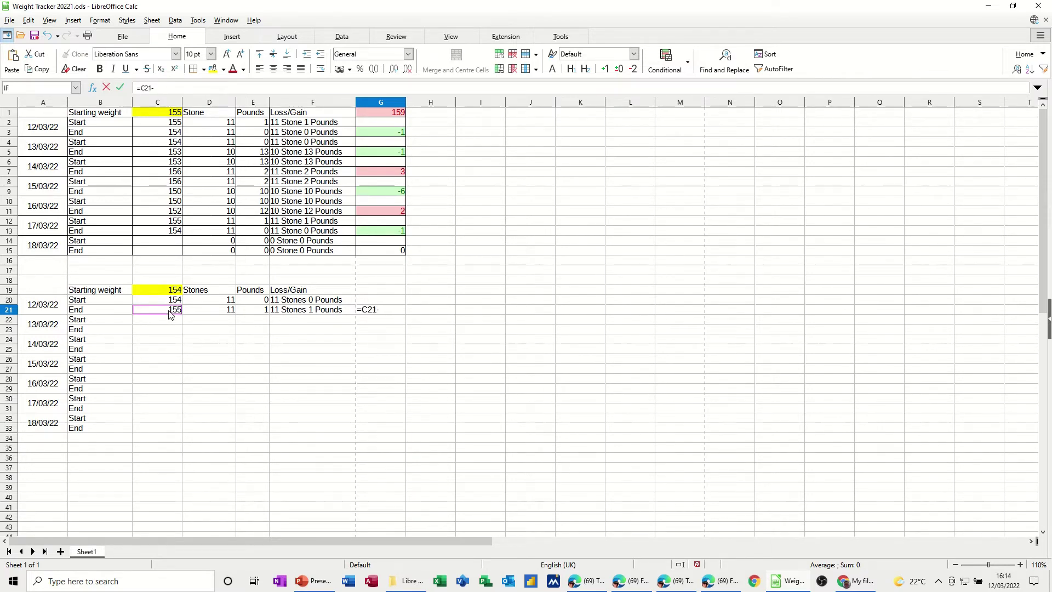
{"action": "left_click", "coordinate": [171, 303]}
{"action": "left_click", "coordinate": [120, 87]}
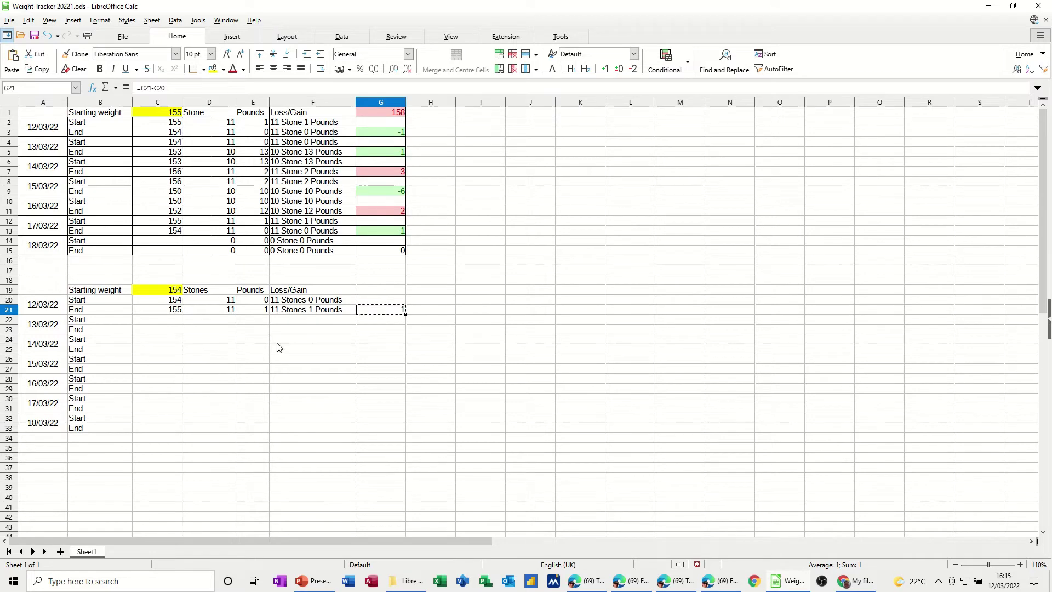
Paste the weight-change formula into G23, G25, G27, G29, G31 and G33
{"action": "left_click", "coordinate": [368, 331]}
{"action": "type", "text": "0"}
{"action": "left_click", "coordinate": [394, 350]}
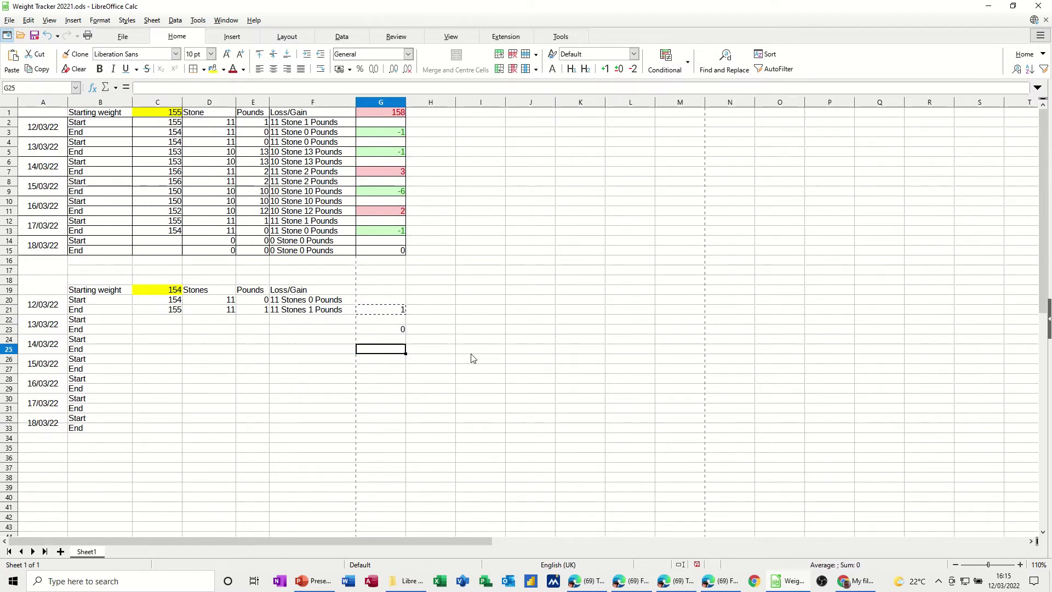
{"action": "key", "text": "ctrl+v"}
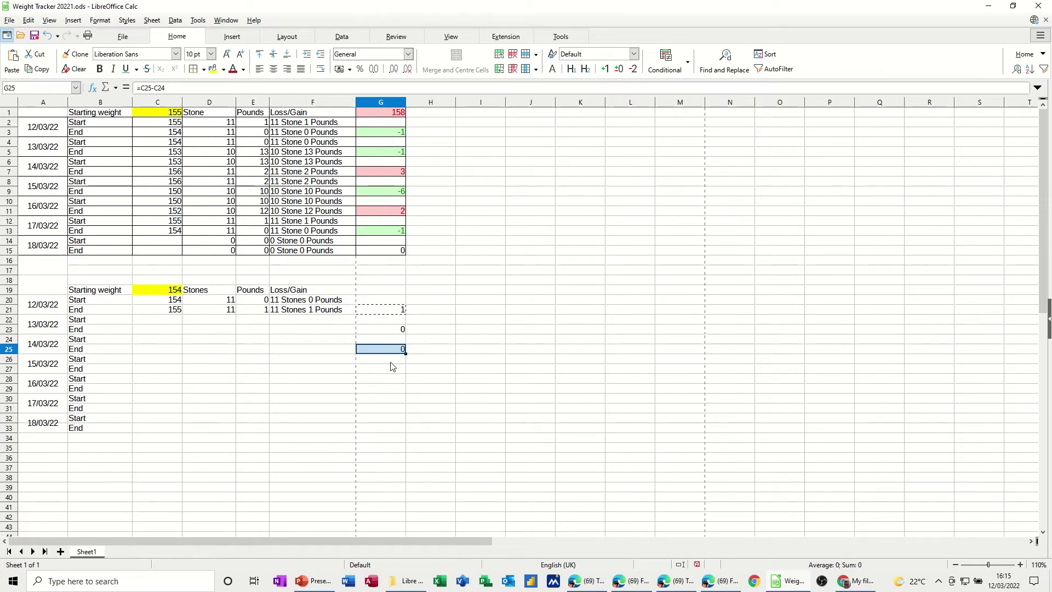
{"action": "left_click", "coordinate": [392, 369]}
{"action": "key", "text": "ctrl+v"}
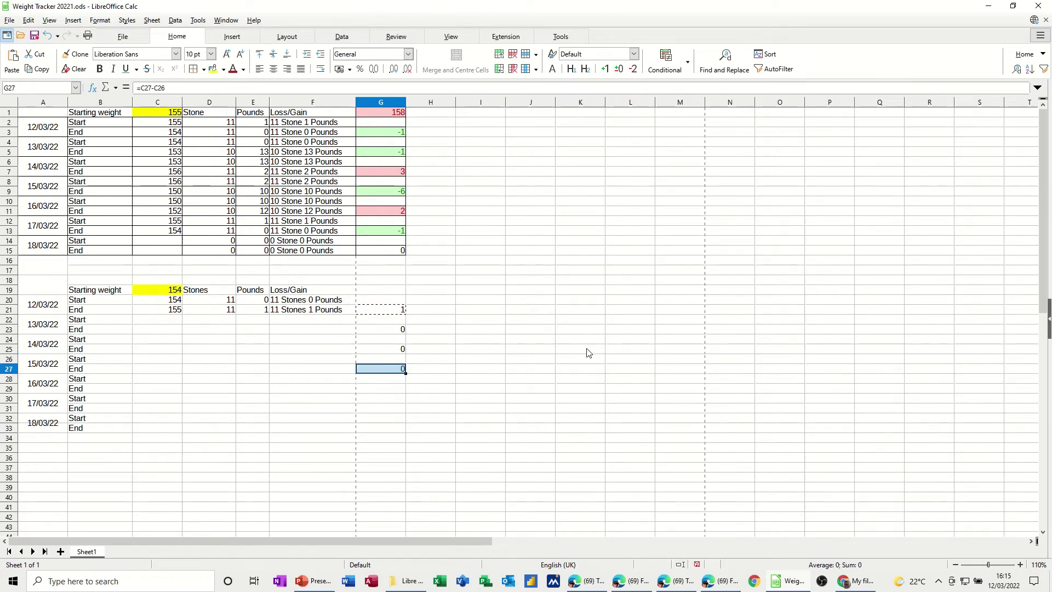
{"action": "key", "text": "Down"}
{"action": "key", "text": "Down"}
{"action": "key", "text": "ctrl+v"}
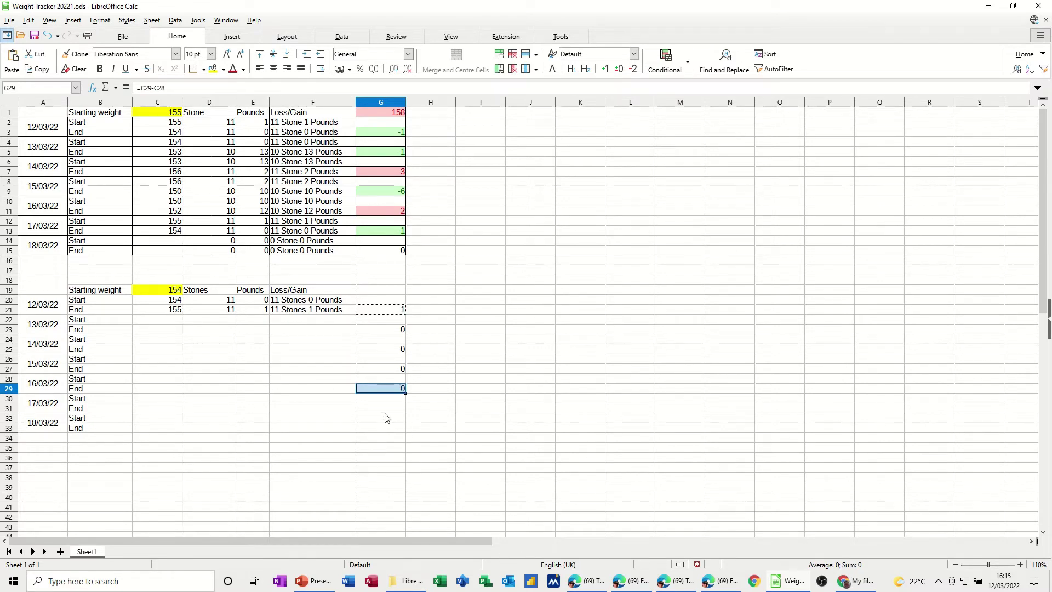
{"action": "key", "text": "Down"}
{"action": "key", "text": "Down"}
{"action": "key", "text": "ctrl+v"}
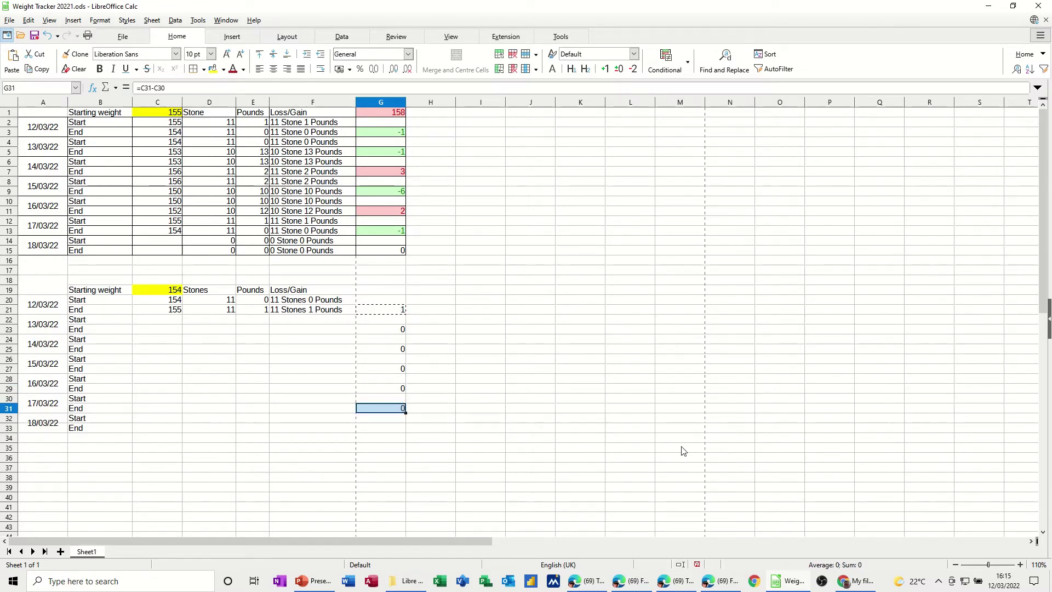
{"action": "left_click", "coordinate": [399, 431]}
{"action": "key", "text": "ctrl+v"}
{"action": "left_click", "coordinate": [426, 340]}
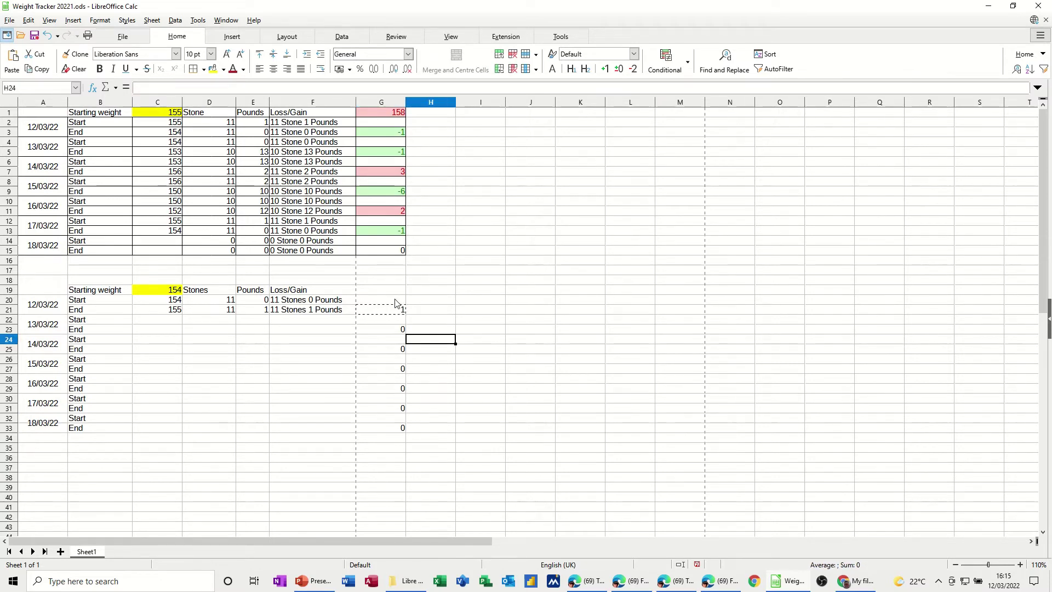
{"action": "left_click", "coordinate": [383, 311]}
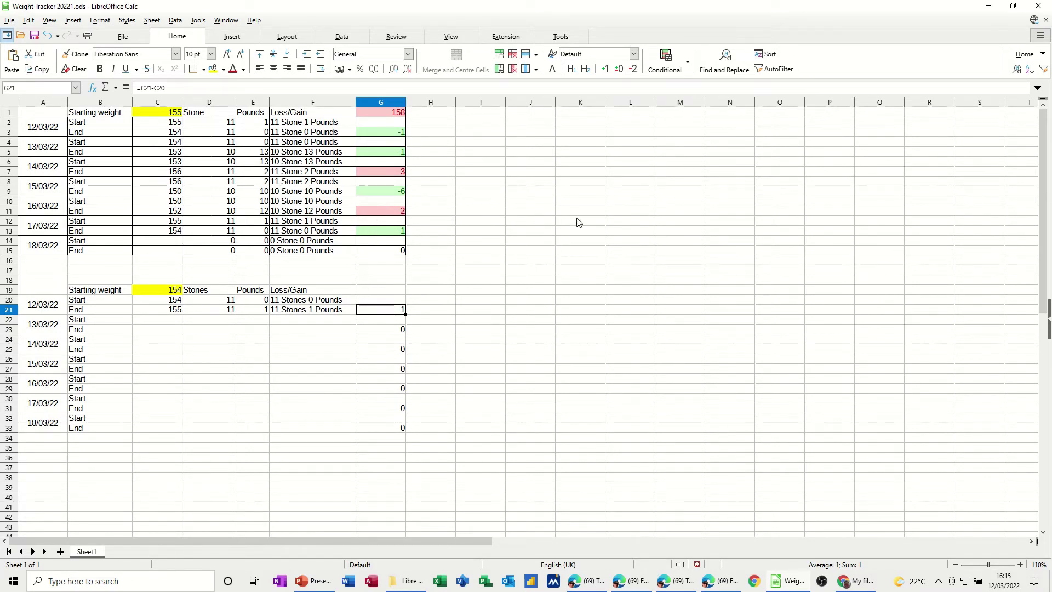
Add a conditional format on G21: cell value greater than 0 uses the Bad style
{"action": "left_click", "coordinate": [688, 72]}
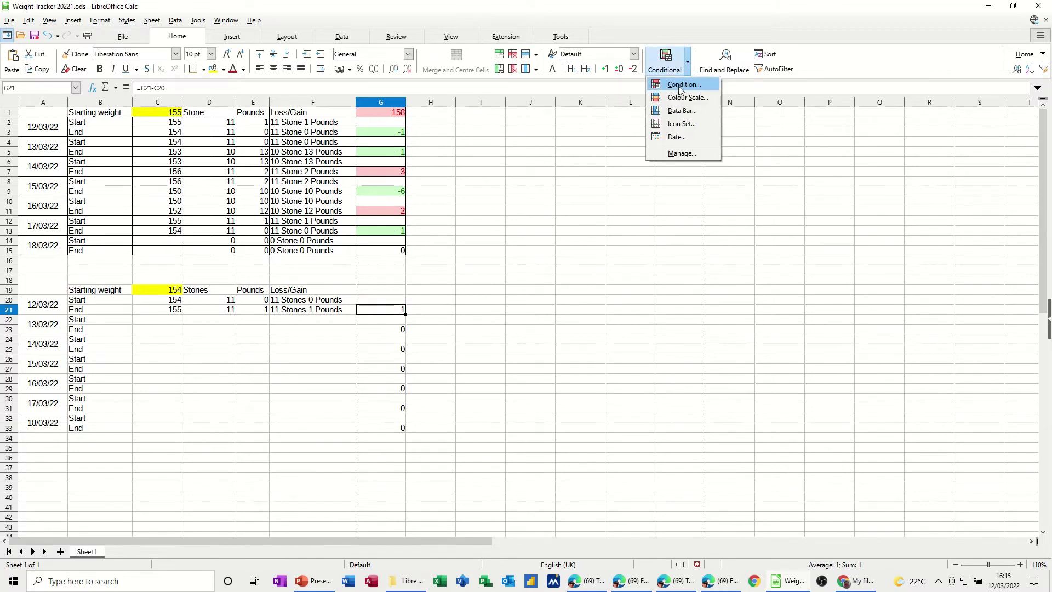
{"action": "left_click", "coordinate": [682, 85]}
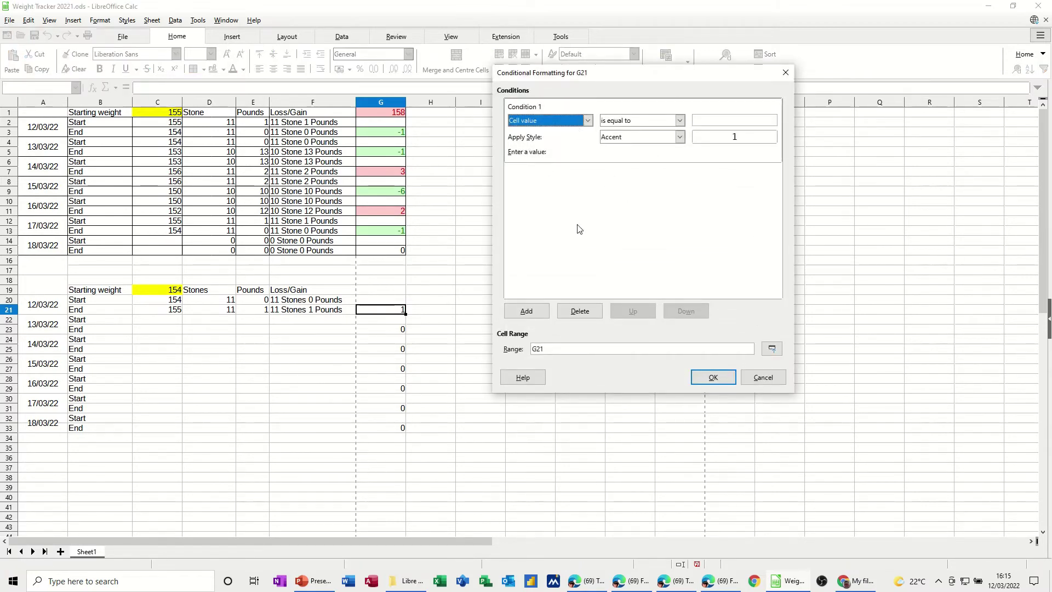
{"action": "left_click", "coordinate": [580, 312]}
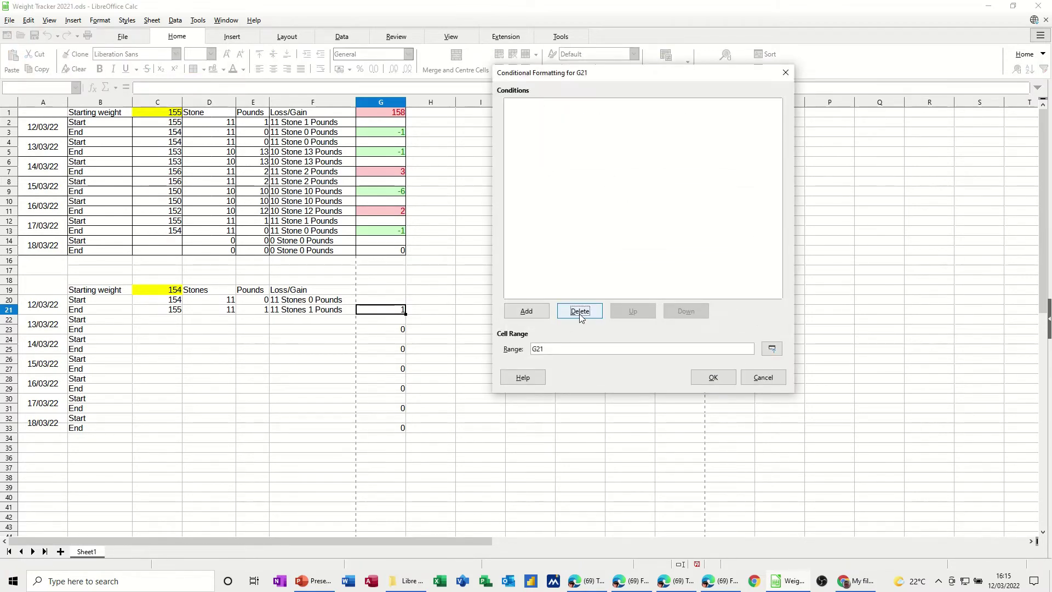
{"action": "left_click", "coordinate": [526, 311]}
{"action": "left_click", "coordinate": [679, 121]}
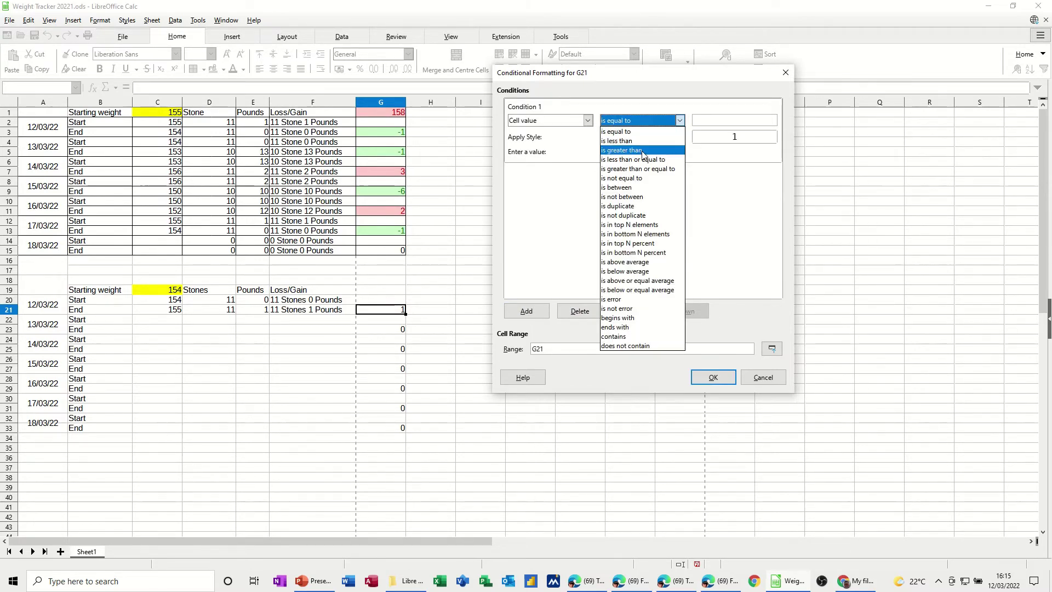
{"action": "left_click", "coordinate": [643, 150]}
{"action": "left_click", "coordinate": [705, 123]}
{"action": "type", "text": "0"}
{"action": "left_click", "coordinate": [678, 137]}
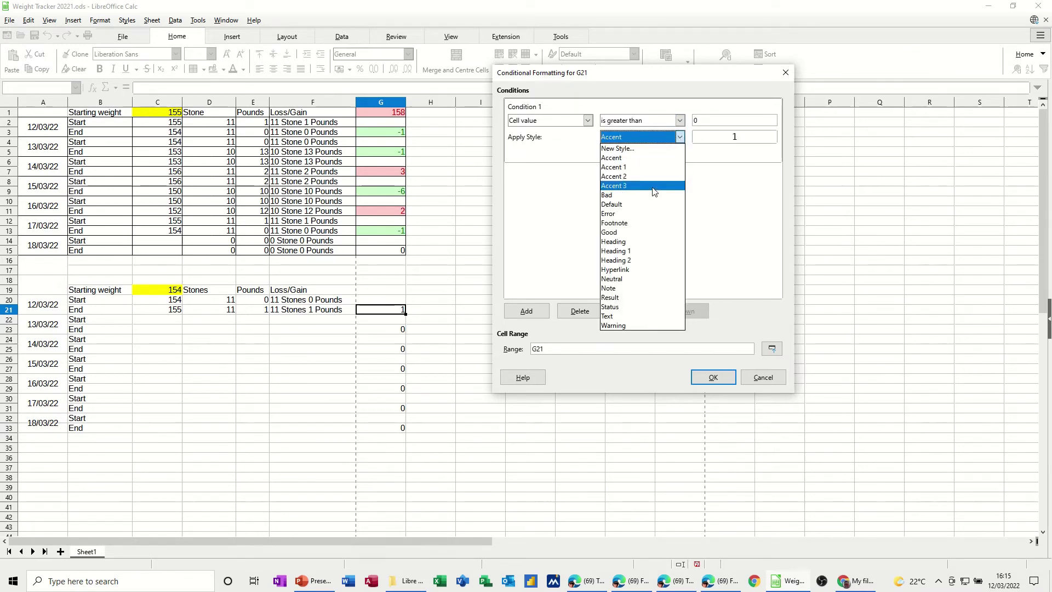
{"action": "left_click", "coordinate": [640, 197]}
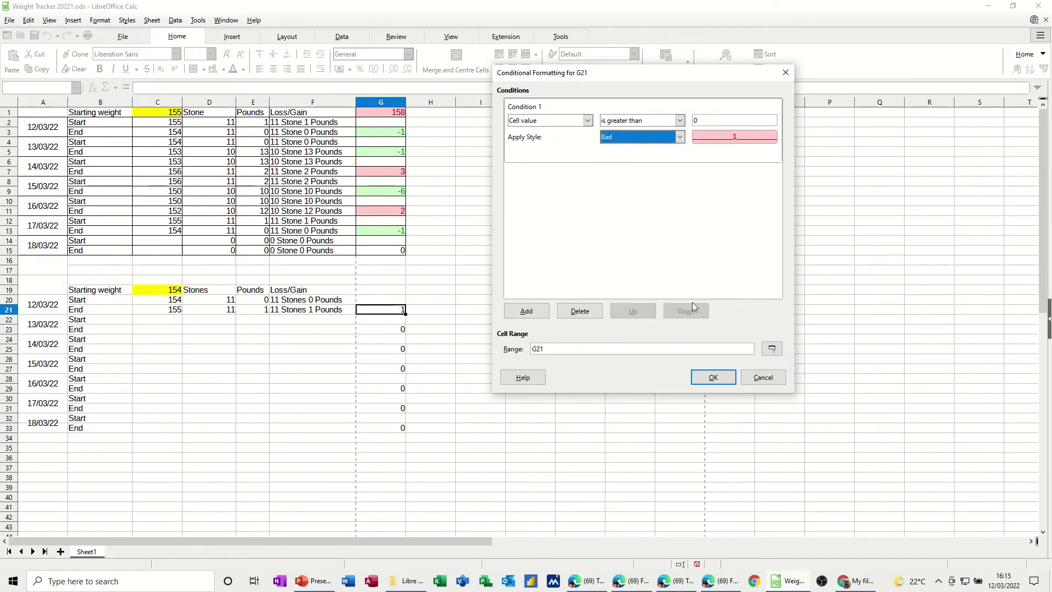
Add a second condition, less than or equal to 0 with the Good style, and confirm
{"action": "left_click", "coordinate": [517, 316]}
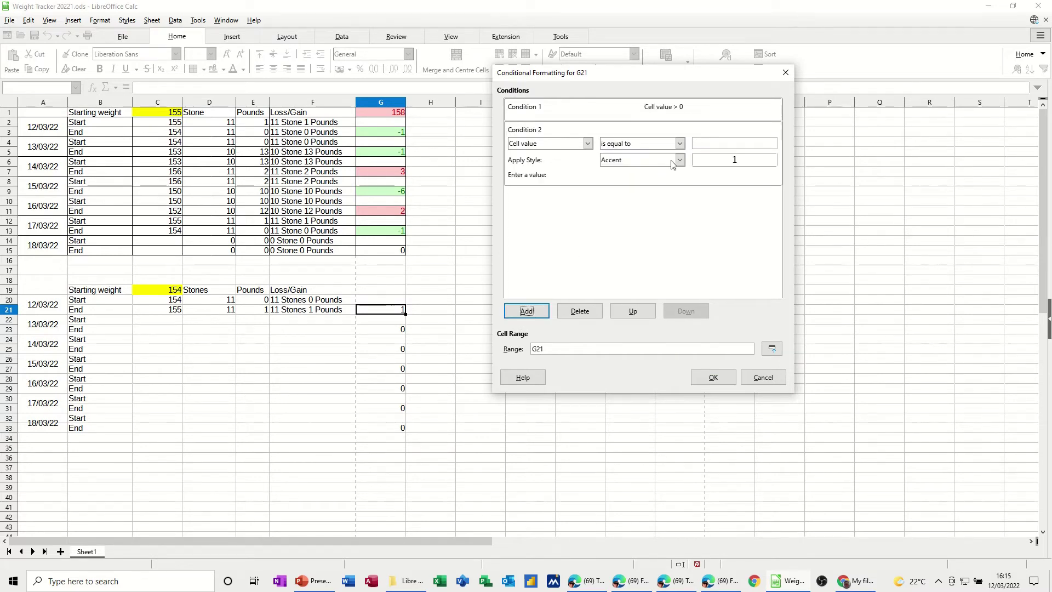
{"action": "left_click", "coordinate": [679, 145]}
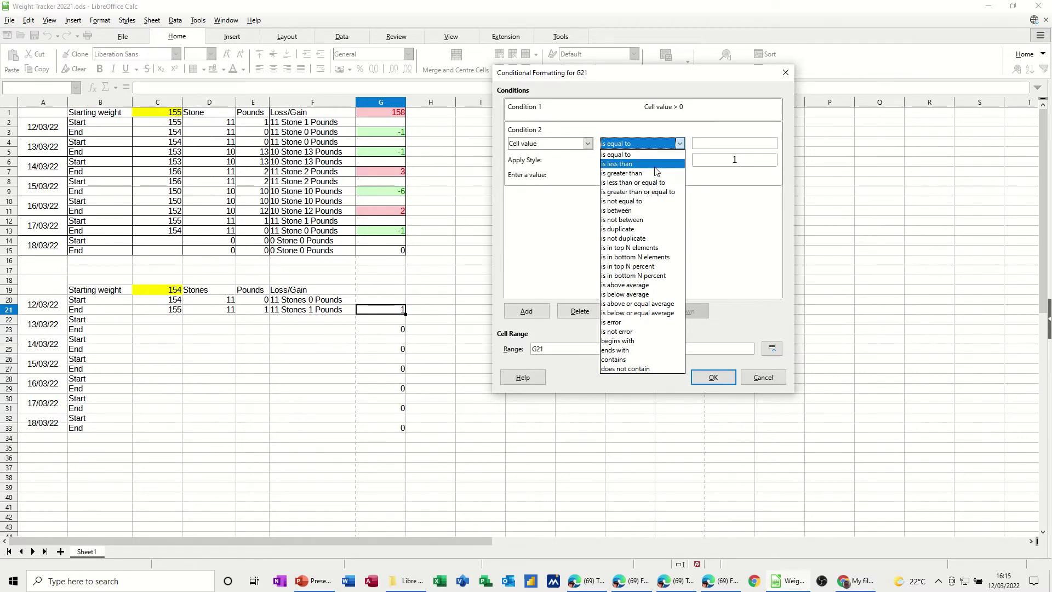
{"action": "left_click", "coordinate": [657, 164]}
{"action": "left_click", "coordinate": [701, 144]}
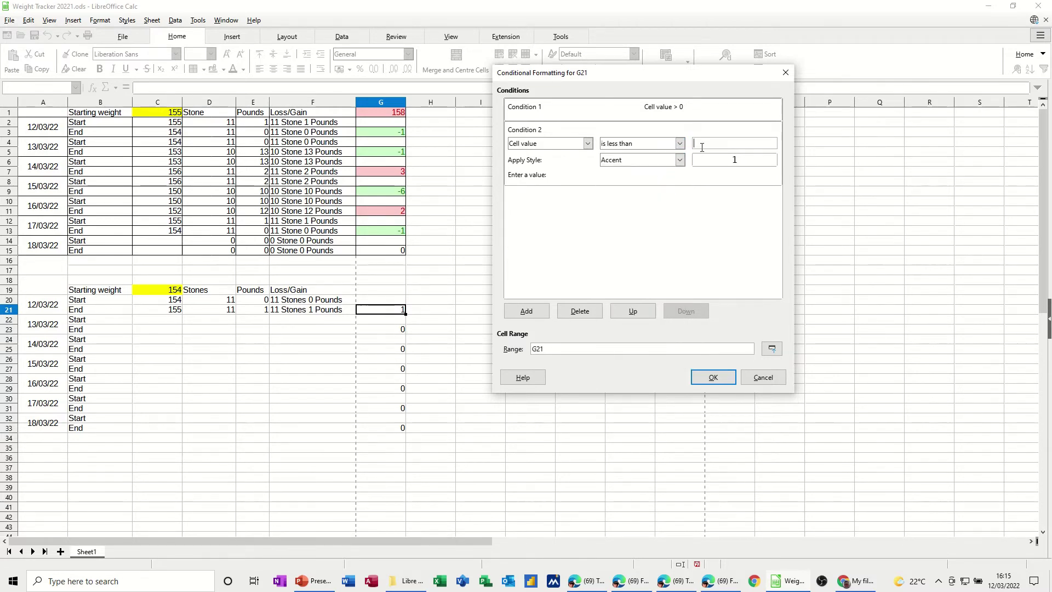
{"action": "type", "text": "0"}
{"action": "left_click", "coordinate": [680, 144]}
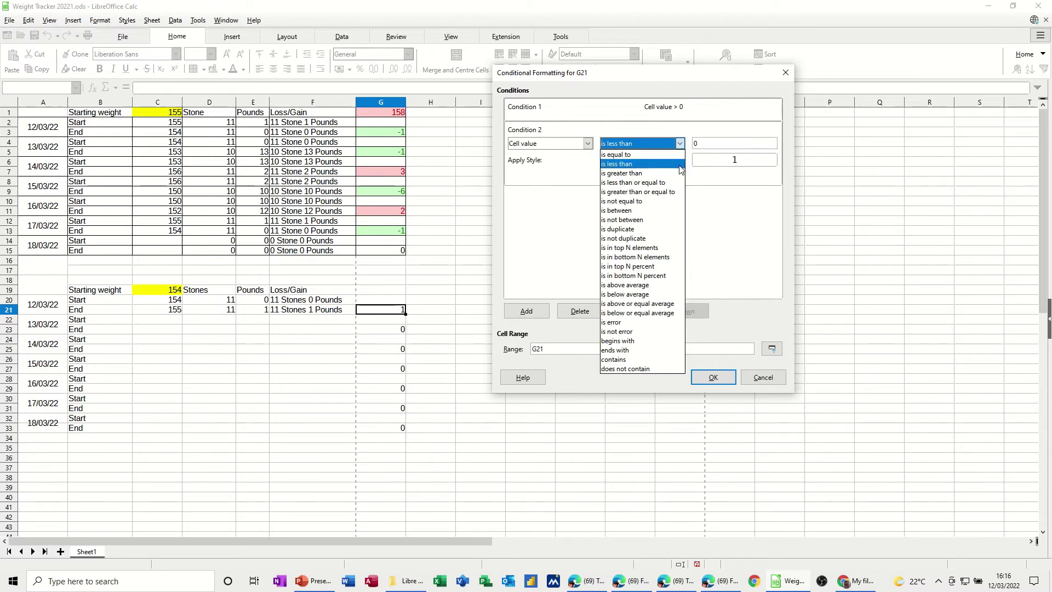
{"action": "left_click", "coordinate": [648, 183]}
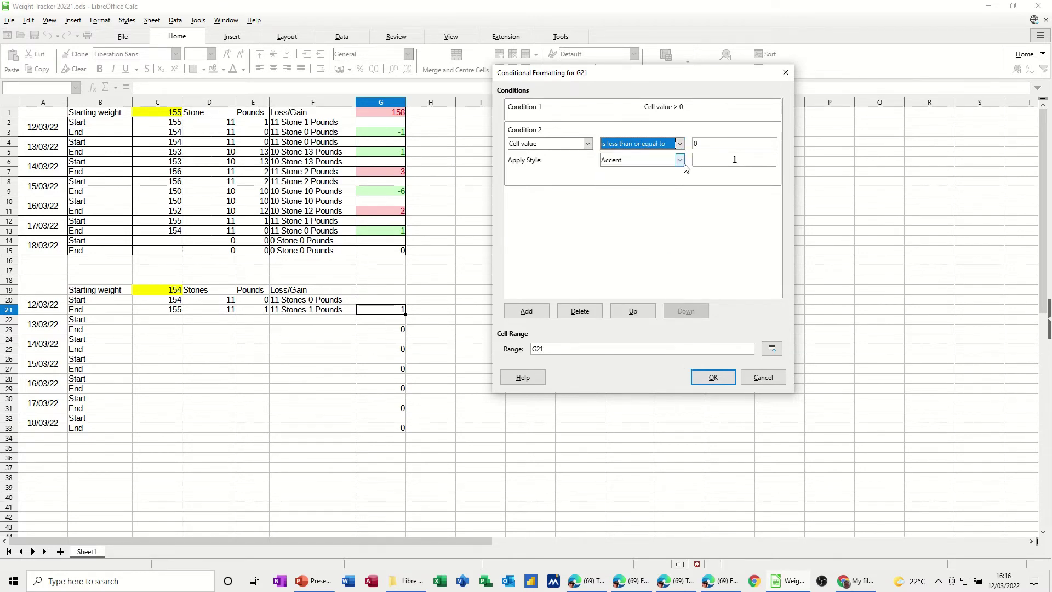
{"action": "left_click", "coordinate": [680, 160]}
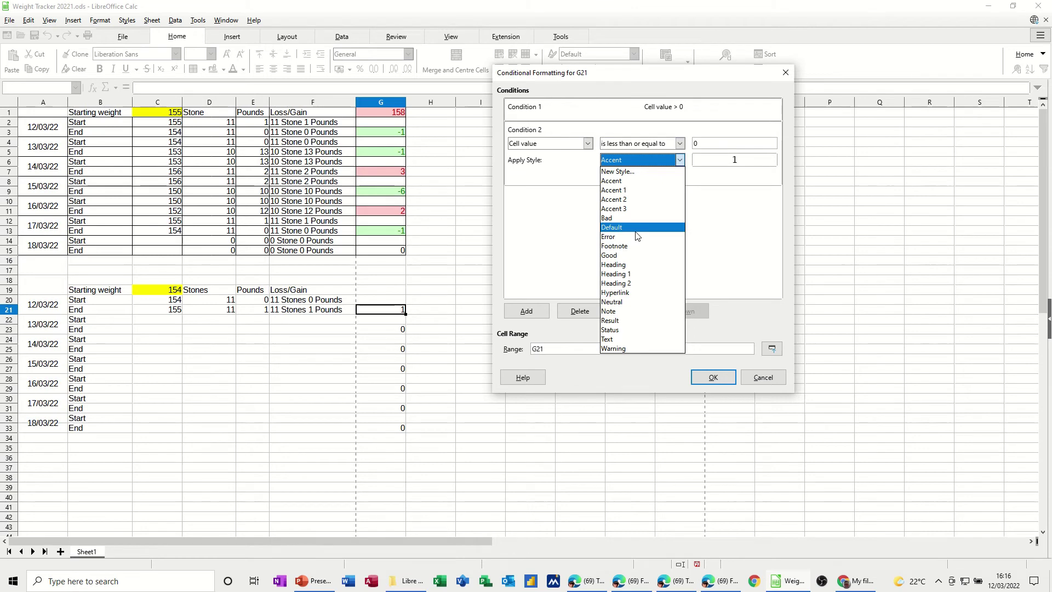
{"action": "left_click", "coordinate": [623, 256]}
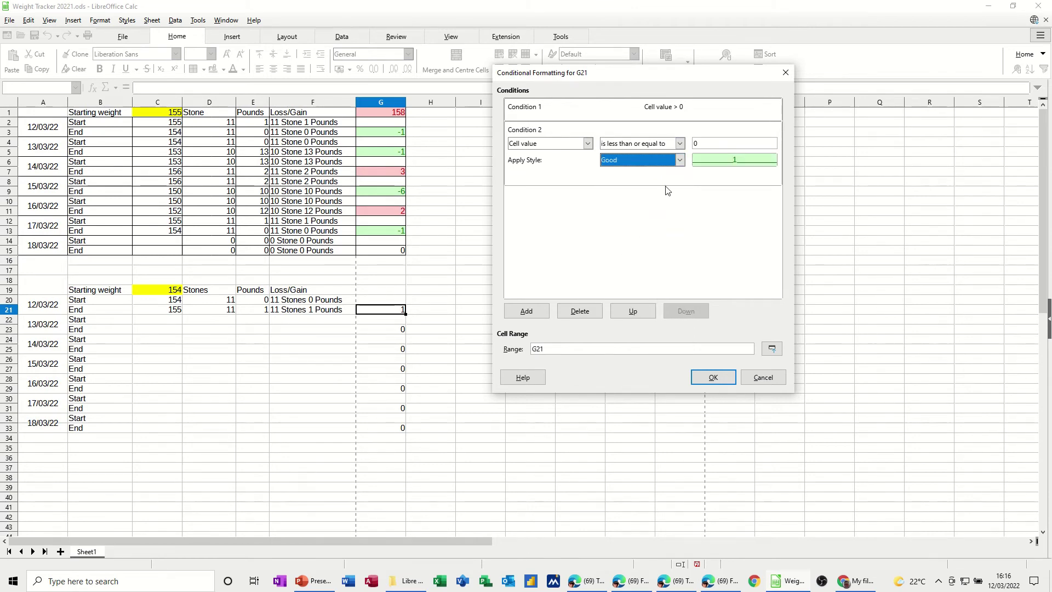
{"action": "left_click", "coordinate": [712, 377]}
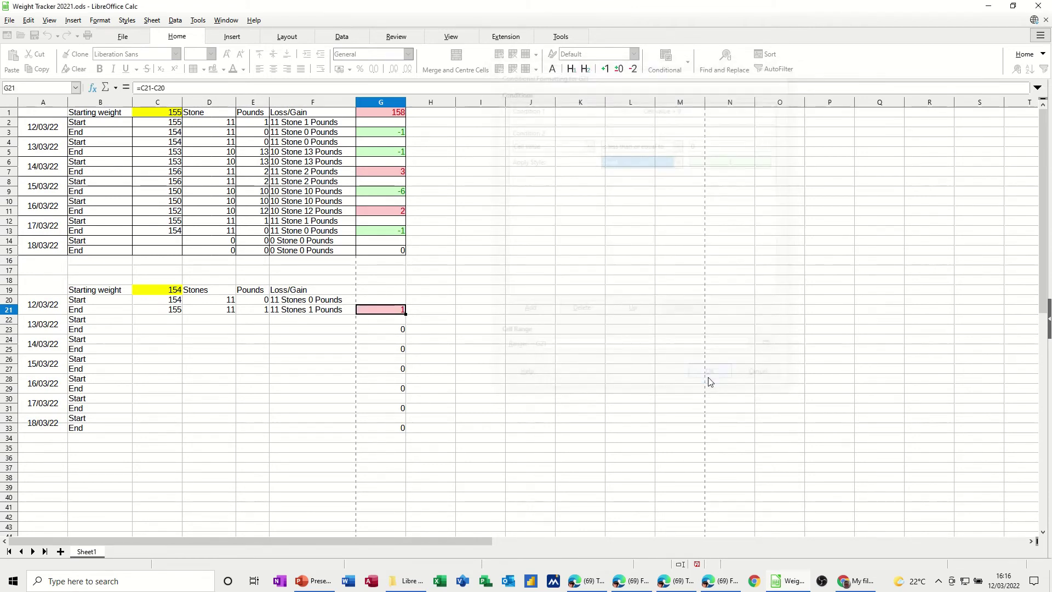
{"action": "key", "text": "ctrl+c"}
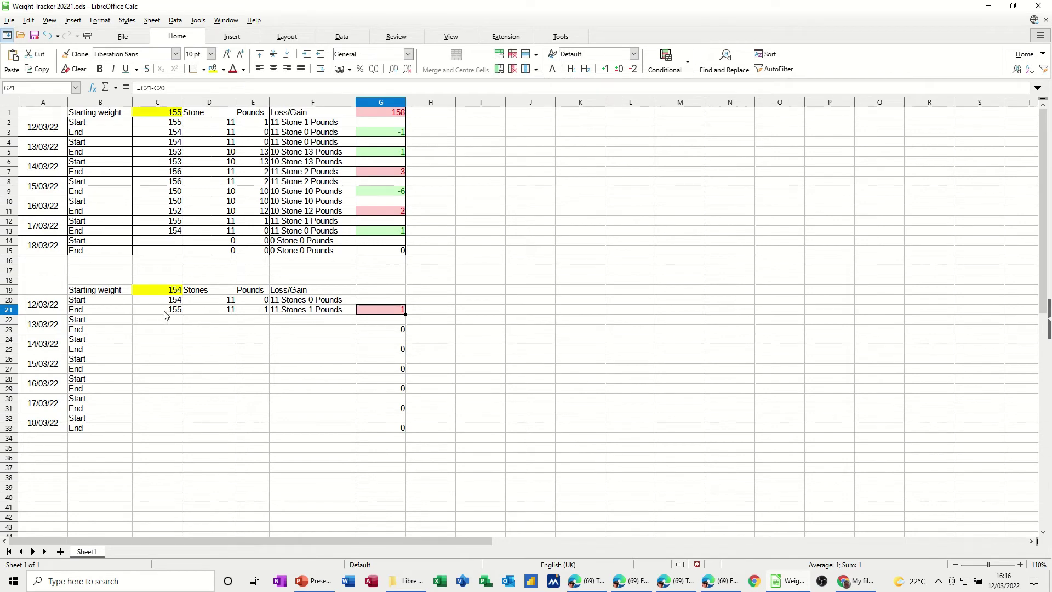
{"action": "left_click", "coordinate": [169, 310]}
{"action": "type", "text": "15"}
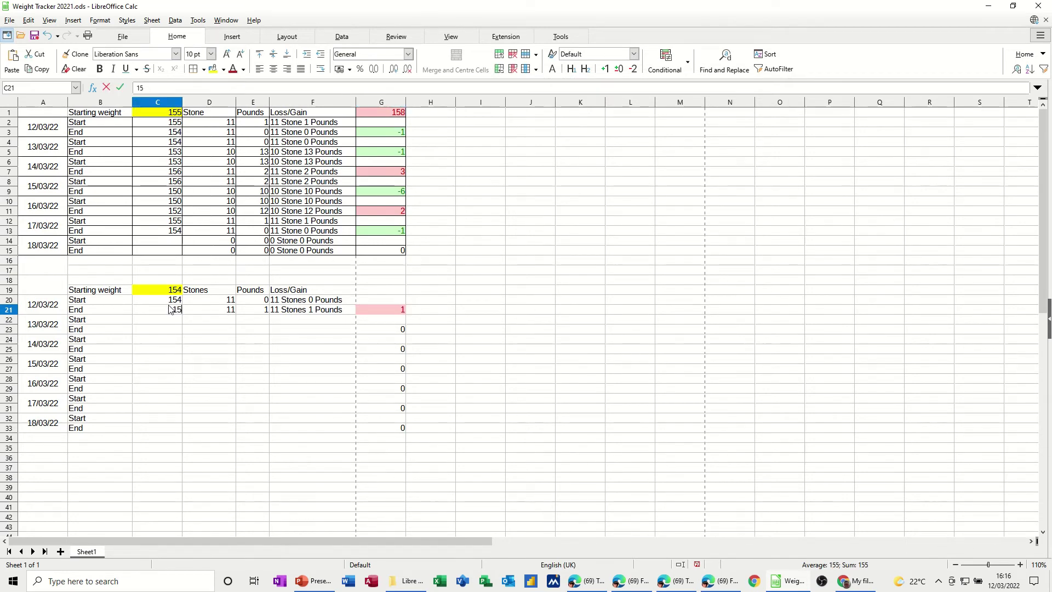
{"action": "type", "text": "3"}
{"action": "key", "text": "Return"}
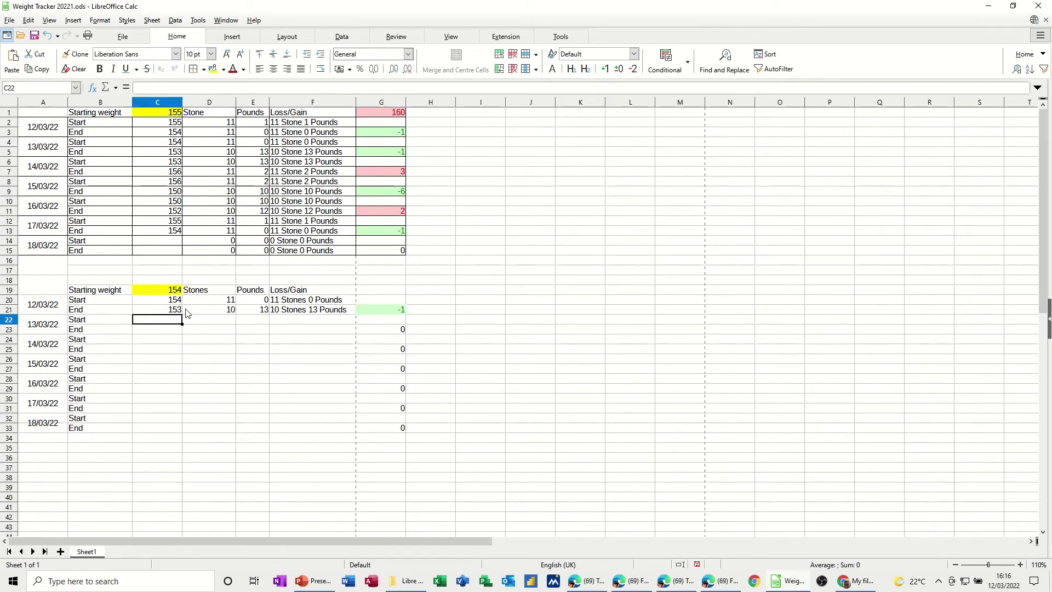
{"action": "left_click", "coordinate": [171, 310]}
{"action": "key", "text": "ctrl+z"}
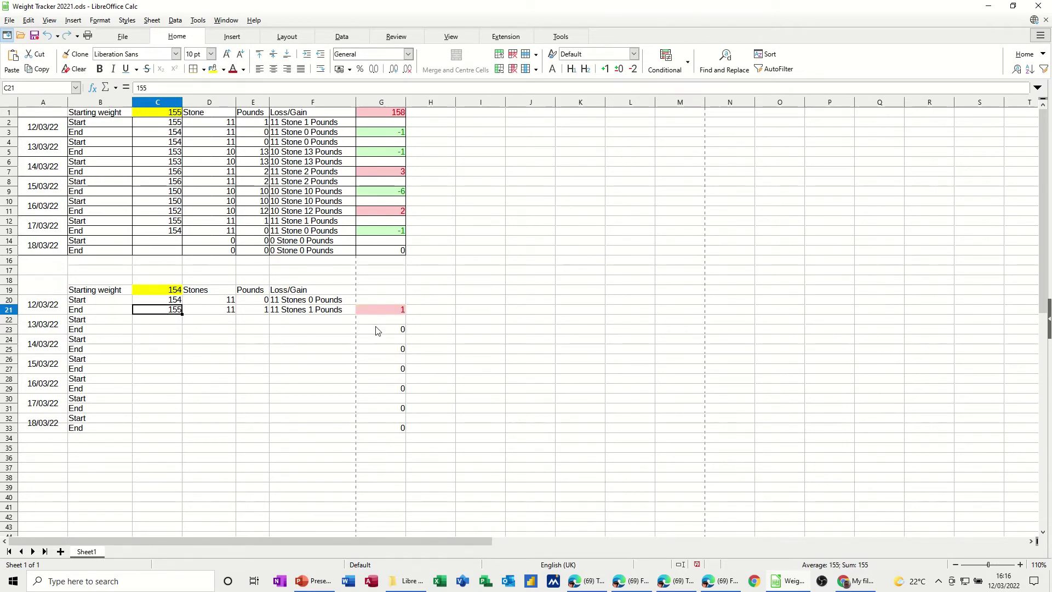
{"action": "left_click", "coordinate": [382, 312]}
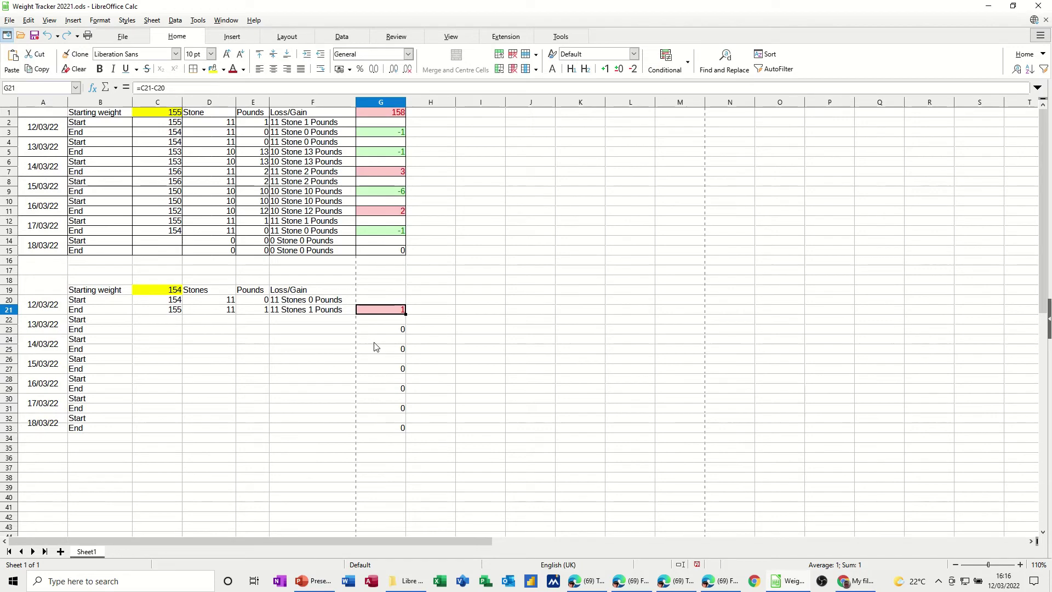
Clone G21's red/green conditional formatting onto G23, G25, G27, G29, G31 and G33
{"action": "left_click", "coordinate": [80, 56]}
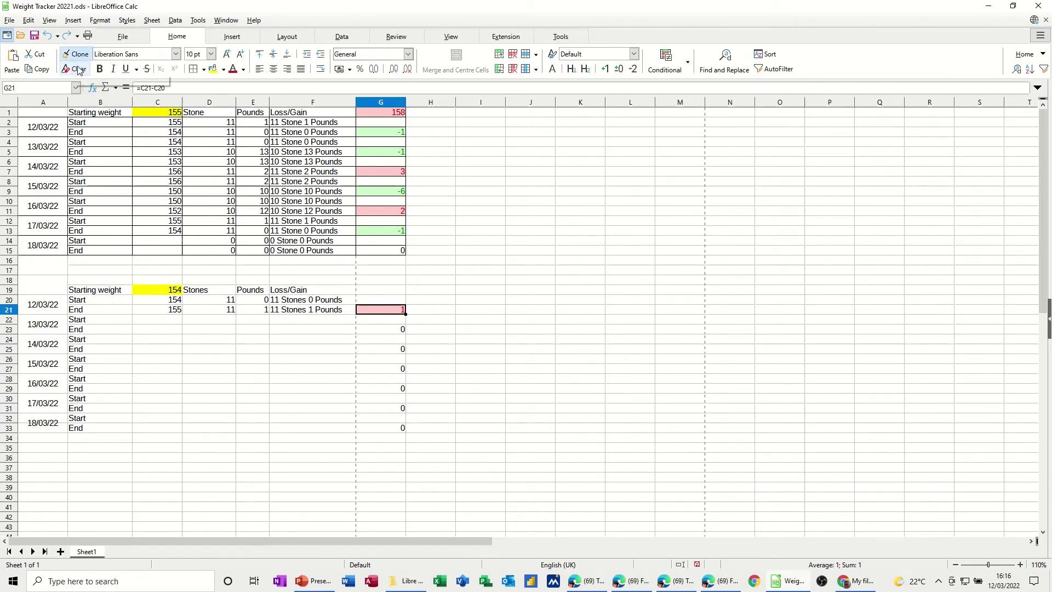
{"action": "left_click", "coordinate": [375, 326]}
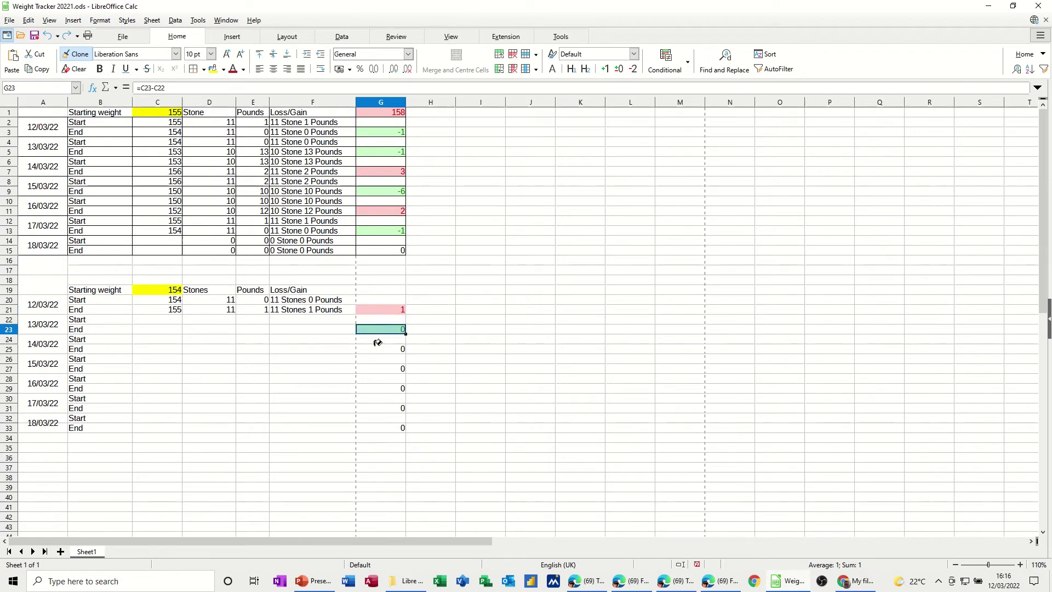
{"action": "left_click", "coordinate": [377, 349]}
{"action": "left_click", "coordinate": [376, 367]}
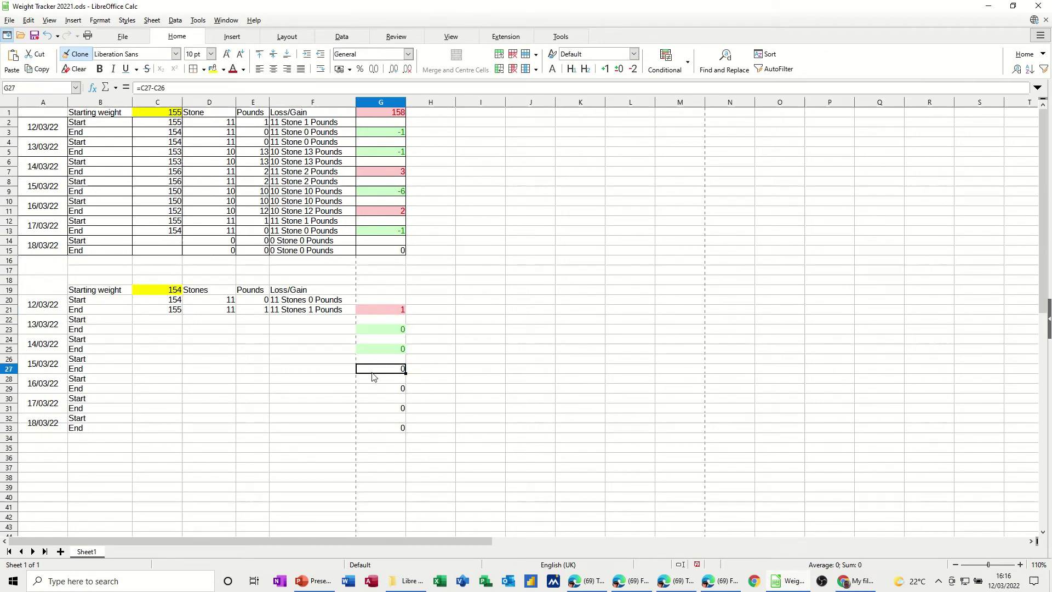
{"action": "left_click", "coordinate": [377, 386]}
{"action": "left_click", "coordinate": [375, 407]}
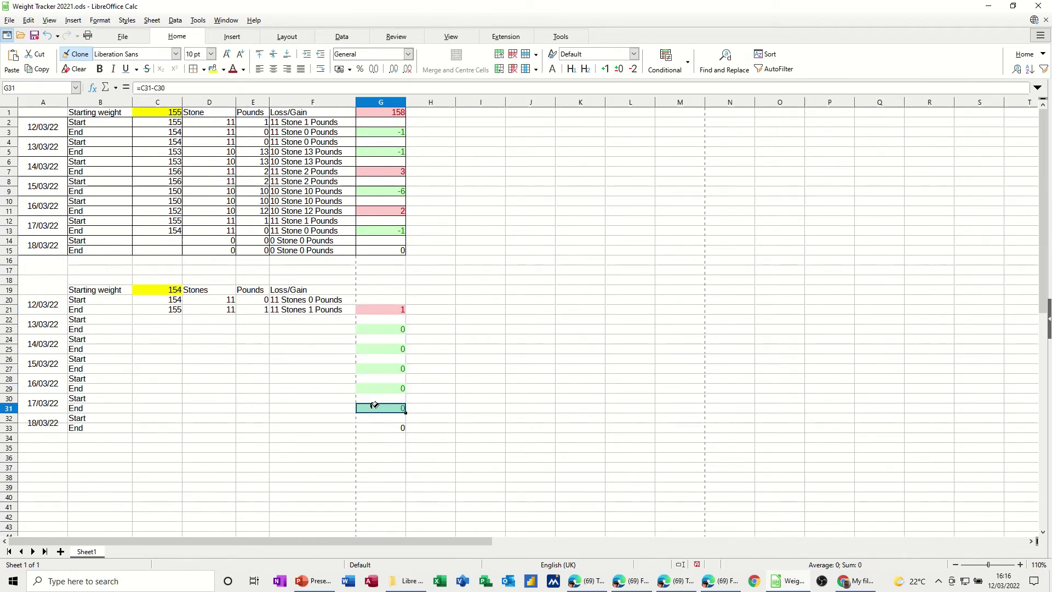
{"action": "left_click", "coordinate": [378, 426]}
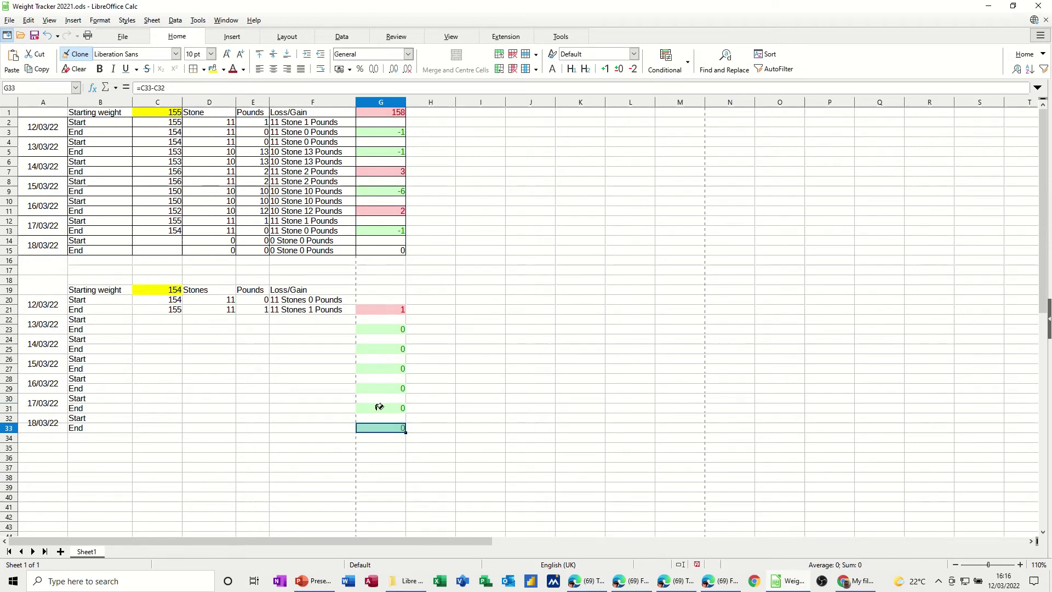
{"action": "left_click", "coordinate": [79, 54]}
Apply All Borders to the second table A18:G33, then begin a formula in G19
{"action": "left_click_drag", "start_coordinate": [48, 291], "coordinate": [374, 426]}
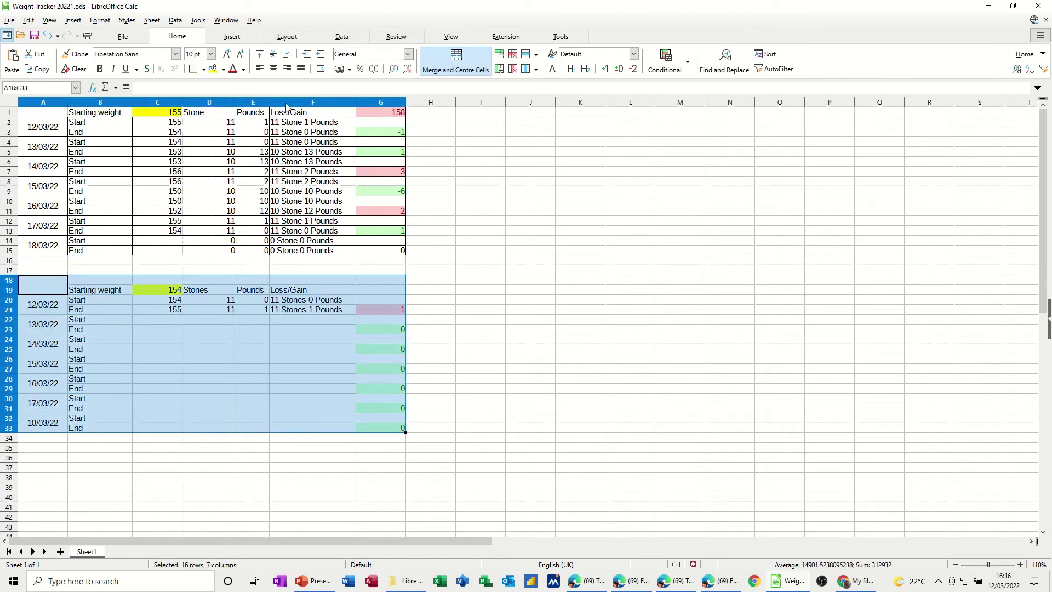
{"action": "left_click", "coordinate": [202, 71]}
{"action": "left_click", "coordinate": [239, 130]}
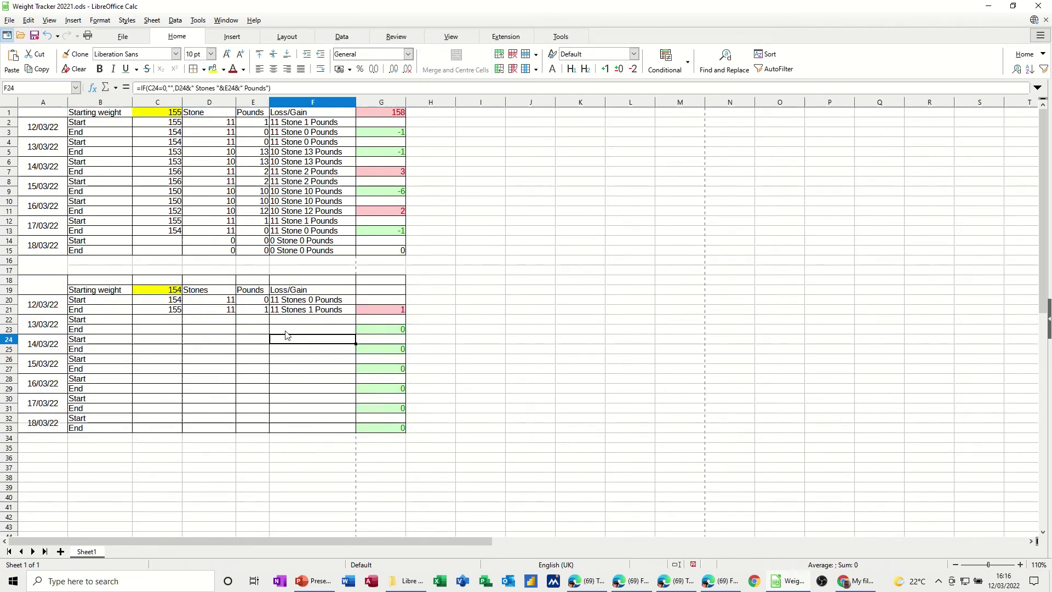
{"action": "left_click", "coordinate": [380, 289]}
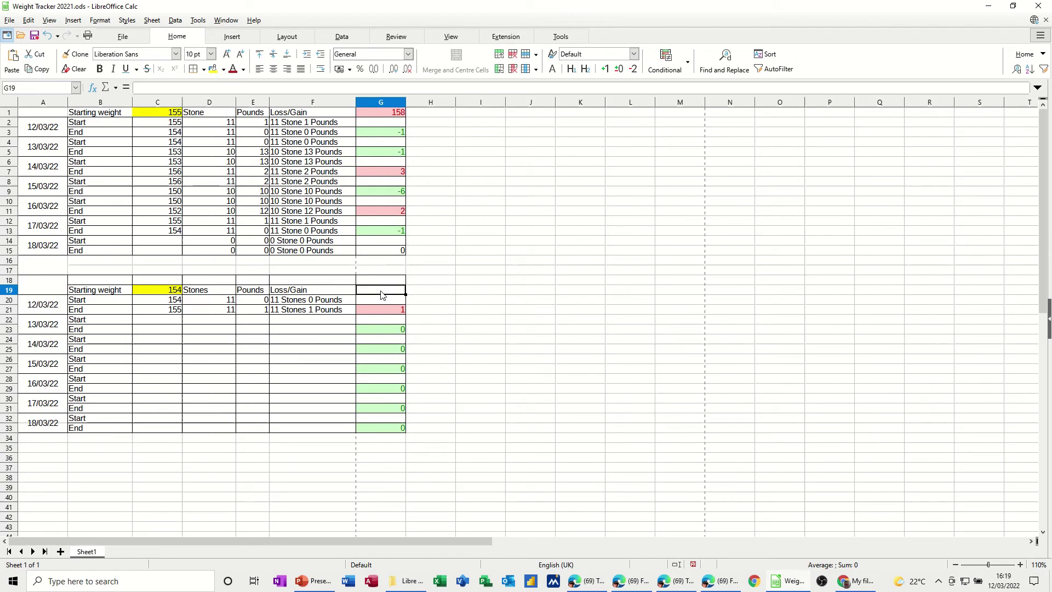
{"action": "type", "text": "="}
Complete G19 as =C19+sum(G21:G33), giving a running weight of 155
{"action": "left_click", "coordinate": [166, 294]}
{"action": "type", "text": "+sum("}
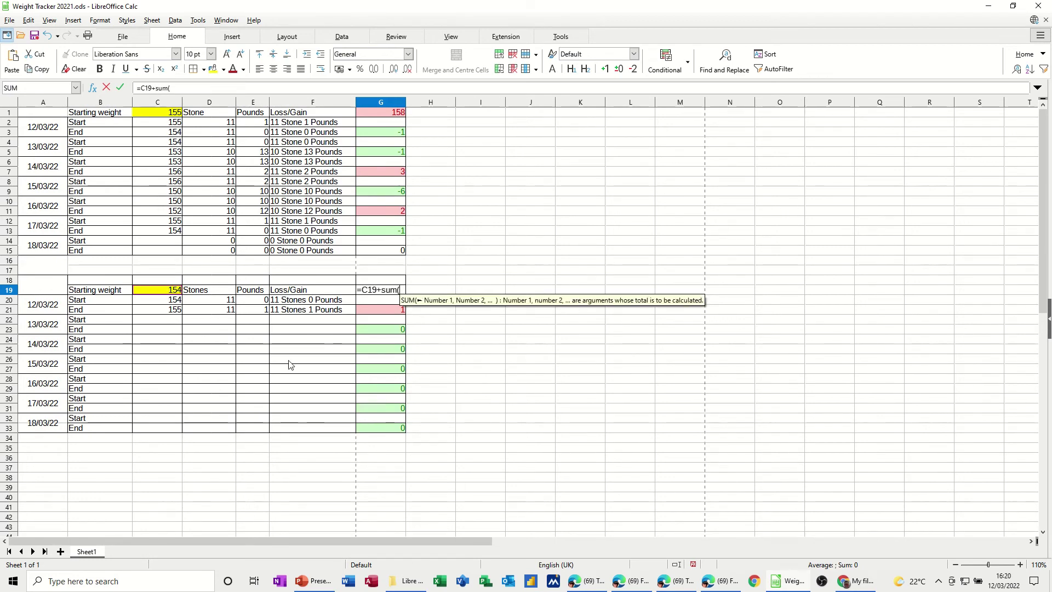
{"action": "left_click_drag", "start_coordinate": [378, 311], "coordinate": [377, 431]}
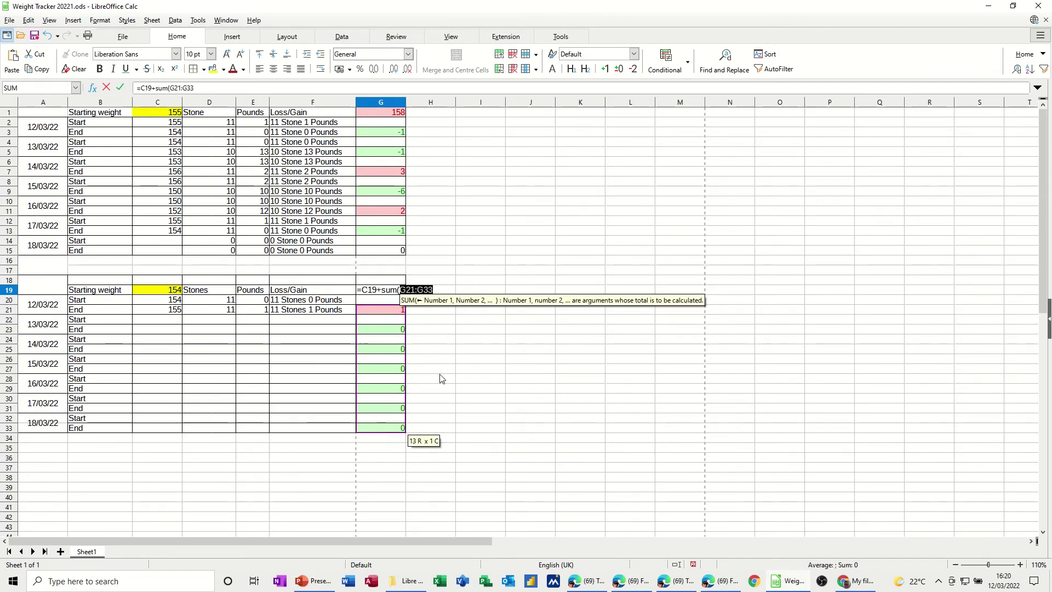
{"action": "type", "text": ")"}
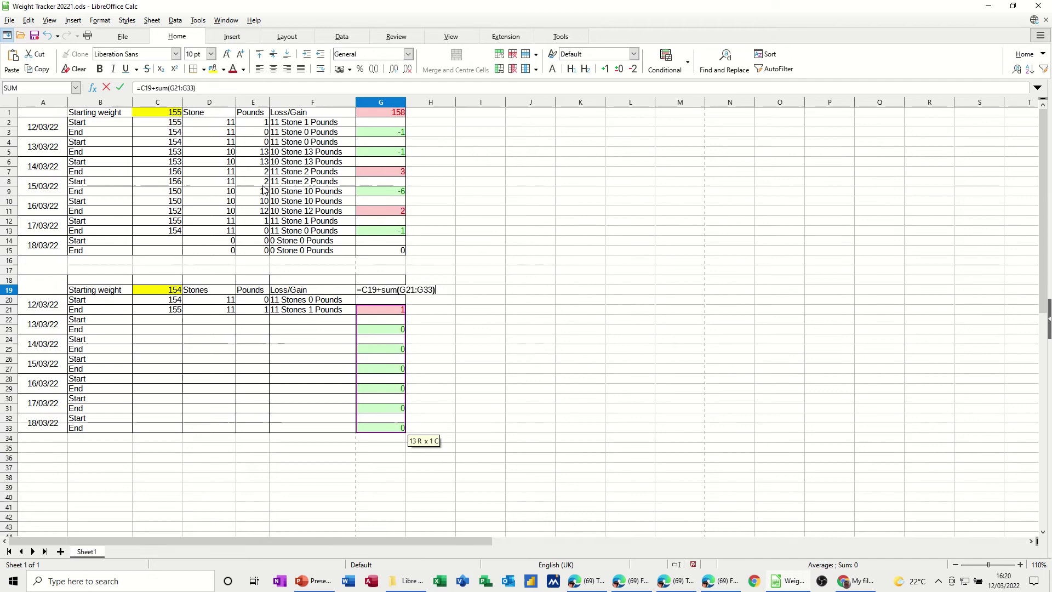
{"action": "left_click", "coordinate": [120, 86]}
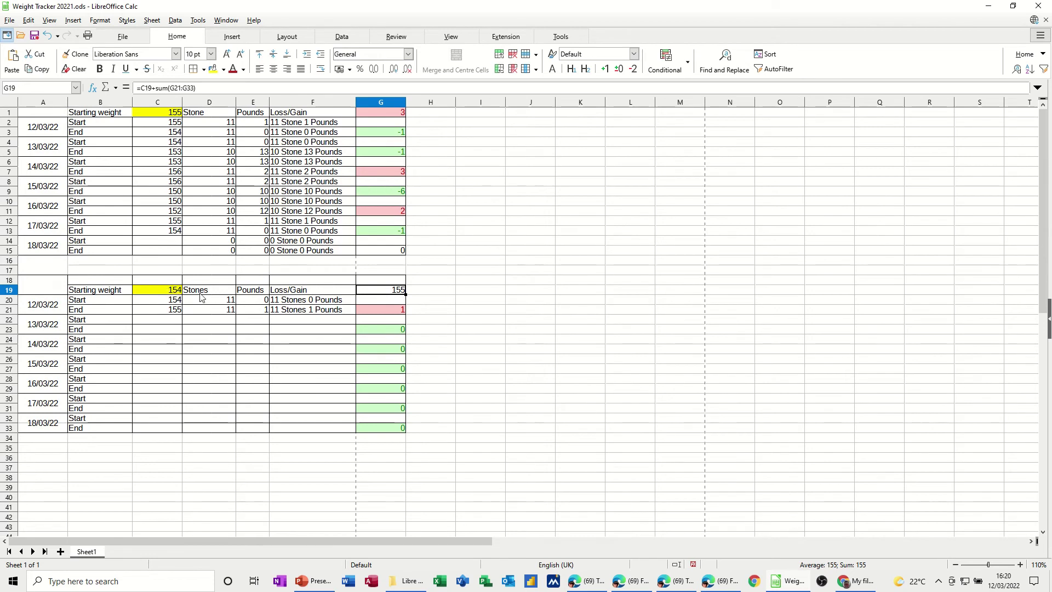
Add a condition to G19: cell value greater than $C$19 uses the Bad style
{"action": "left_click", "coordinate": [687, 65]}
{"action": "left_click", "coordinate": [691, 85]}
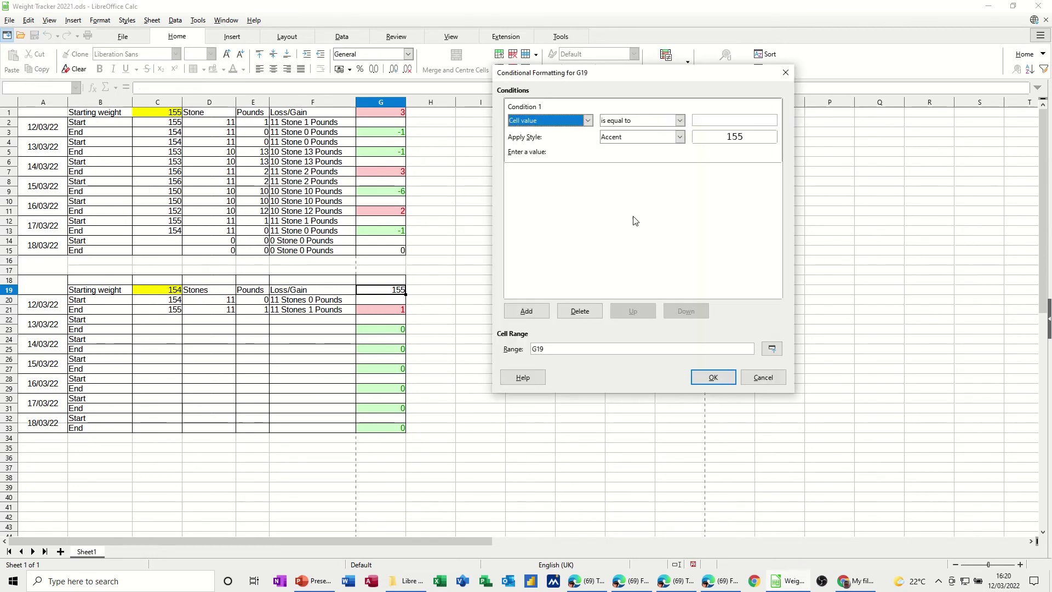
{"action": "left_click", "coordinate": [679, 120]}
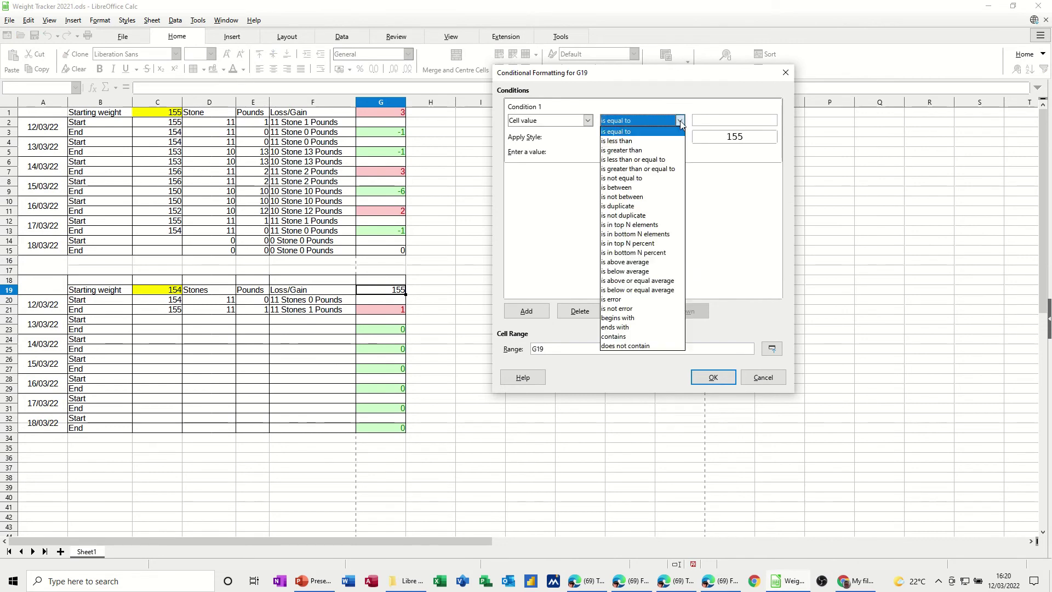
{"action": "left_click", "coordinate": [645, 150]}
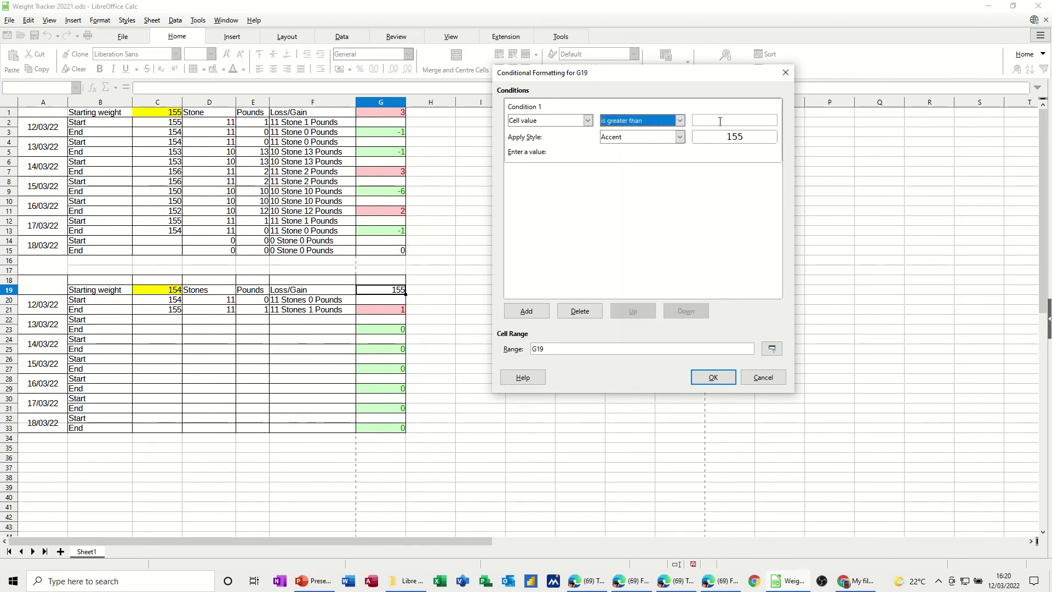
{"action": "left_click", "coordinate": [720, 122]}
{"action": "left_click", "coordinate": [175, 294]}
{"action": "left_click", "coordinate": [679, 137]}
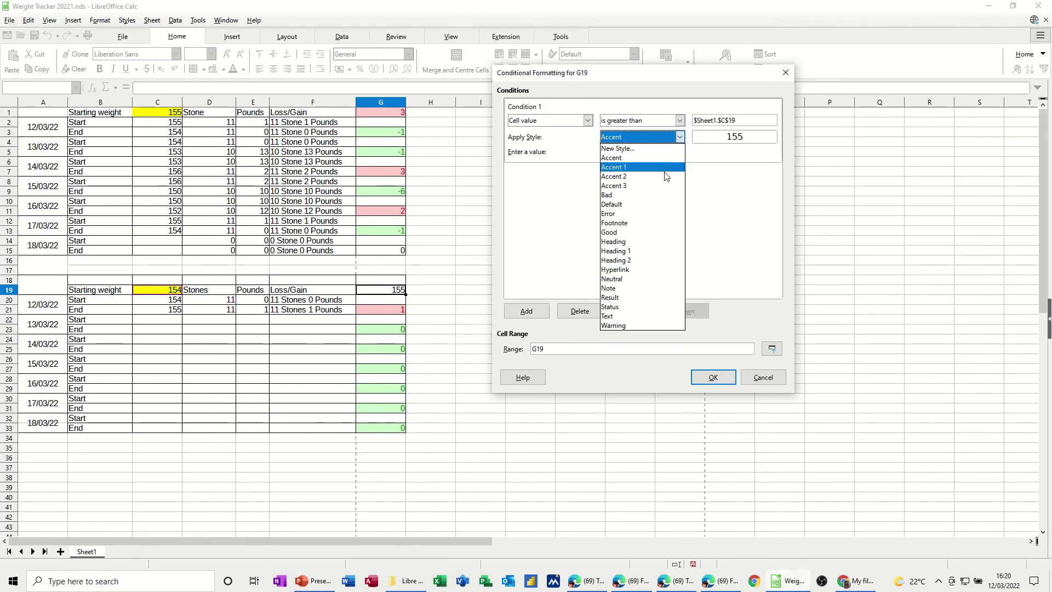
{"action": "left_click", "coordinate": [642, 189]}
Add a second condition, less than or equal to $C$19 with style Good, and confirm
{"action": "left_click", "coordinate": [537, 311]}
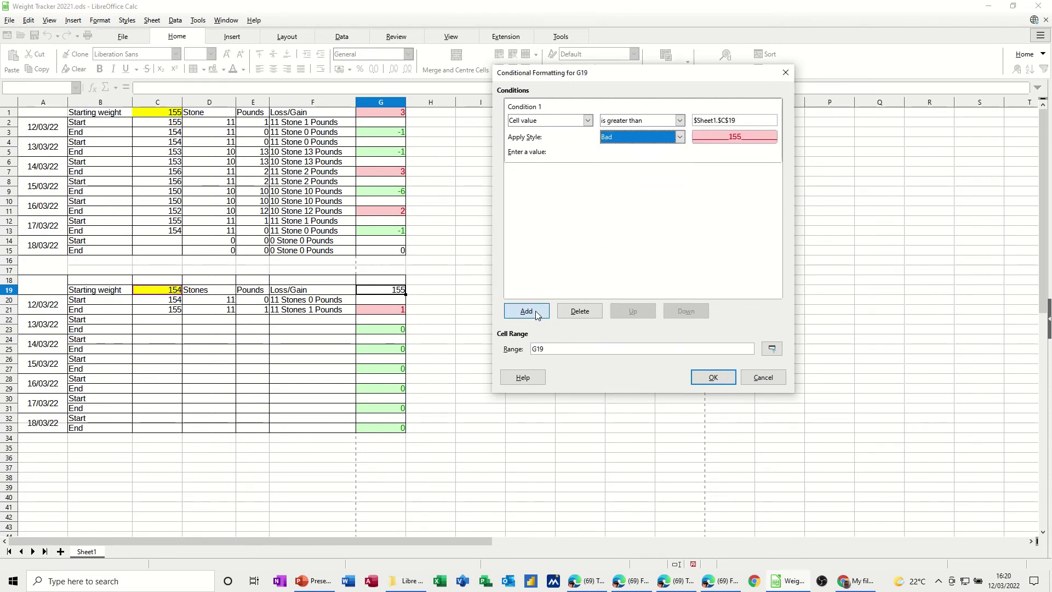
{"action": "left_click", "coordinate": [680, 143]}
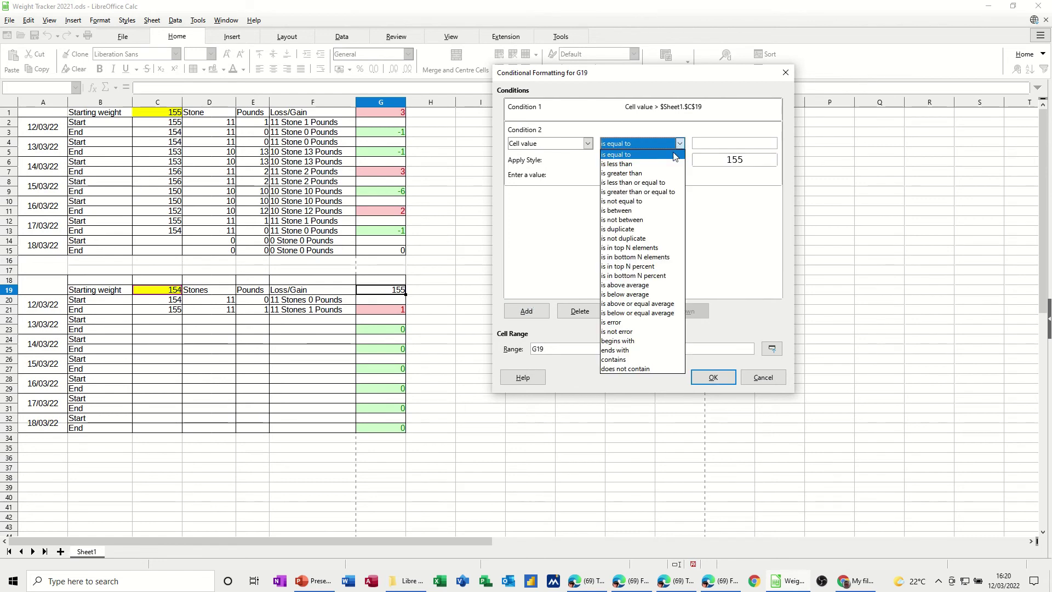
{"action": "left_click", "coordinate": [654, 185]}
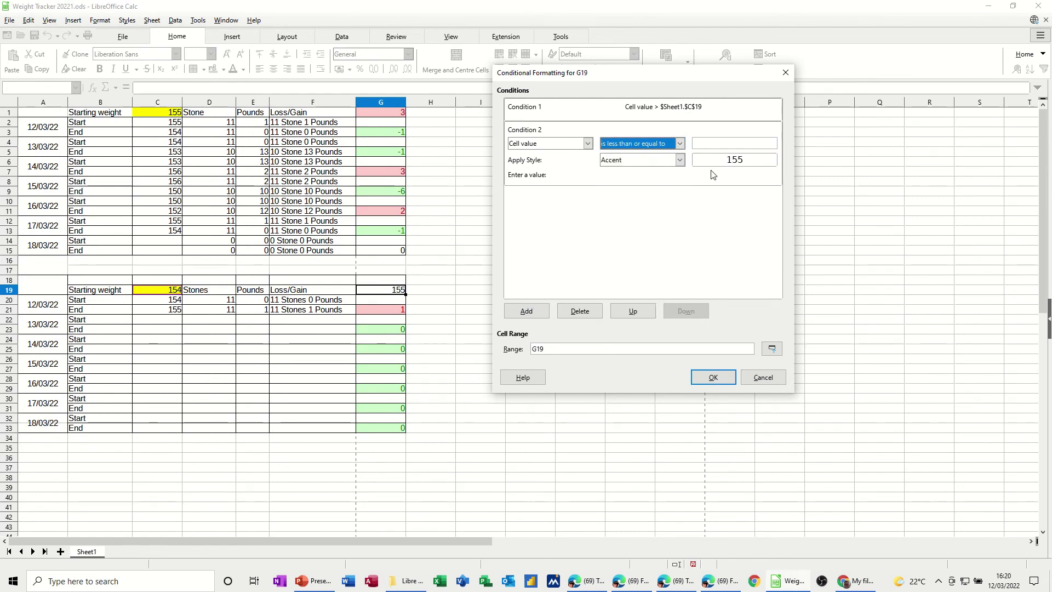
{"action": "left_click", "coordinate": [166, 294]}
{"action": "left_click", "coordinate": [679, 159]}
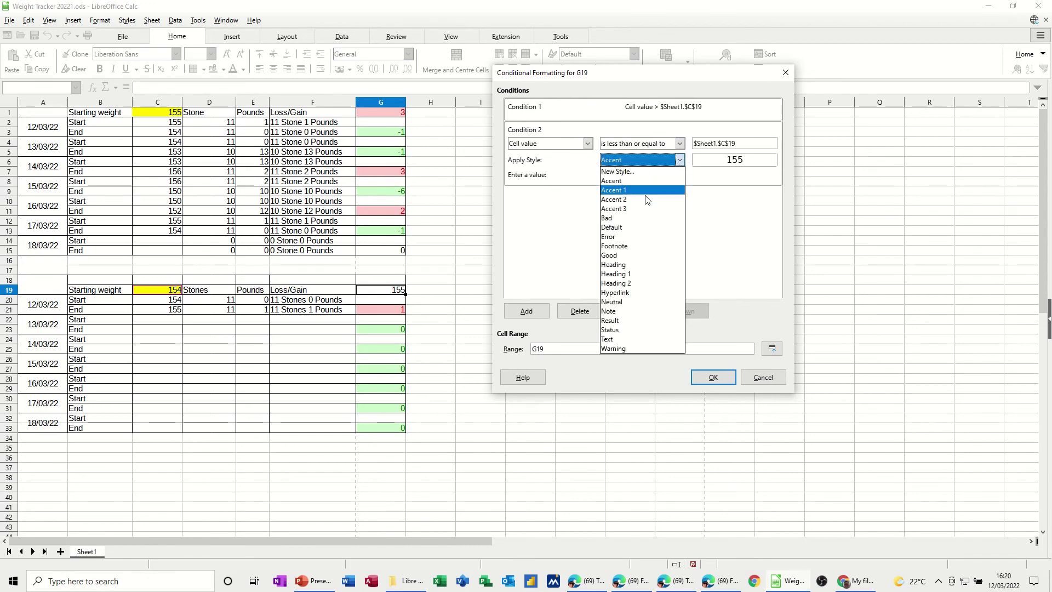
{"action": "left_click", "coordinate": [627, 255]}
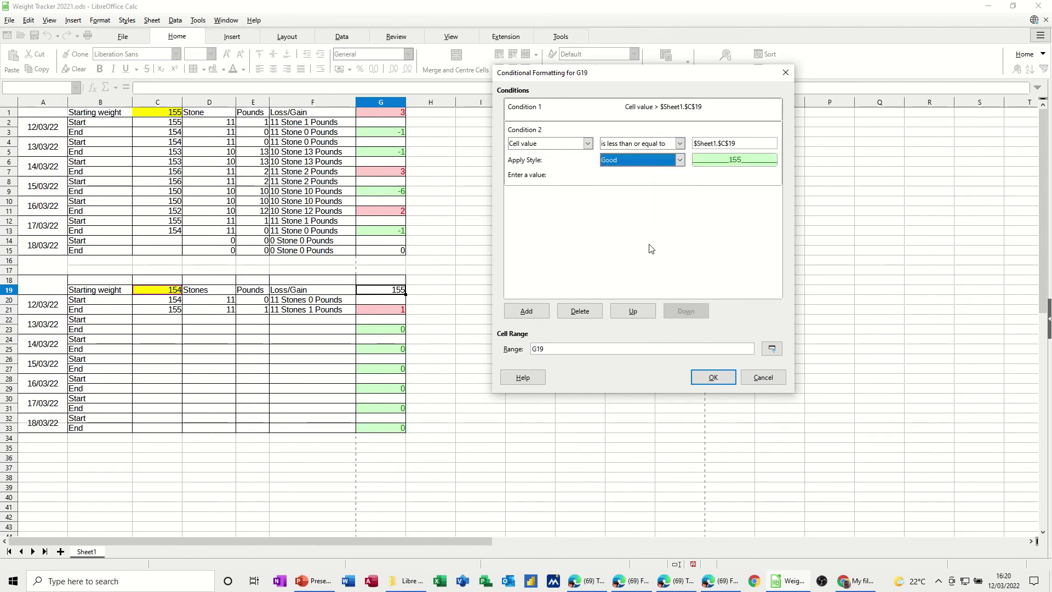
{"action": "left_click", "coordinate": [713, 377]}
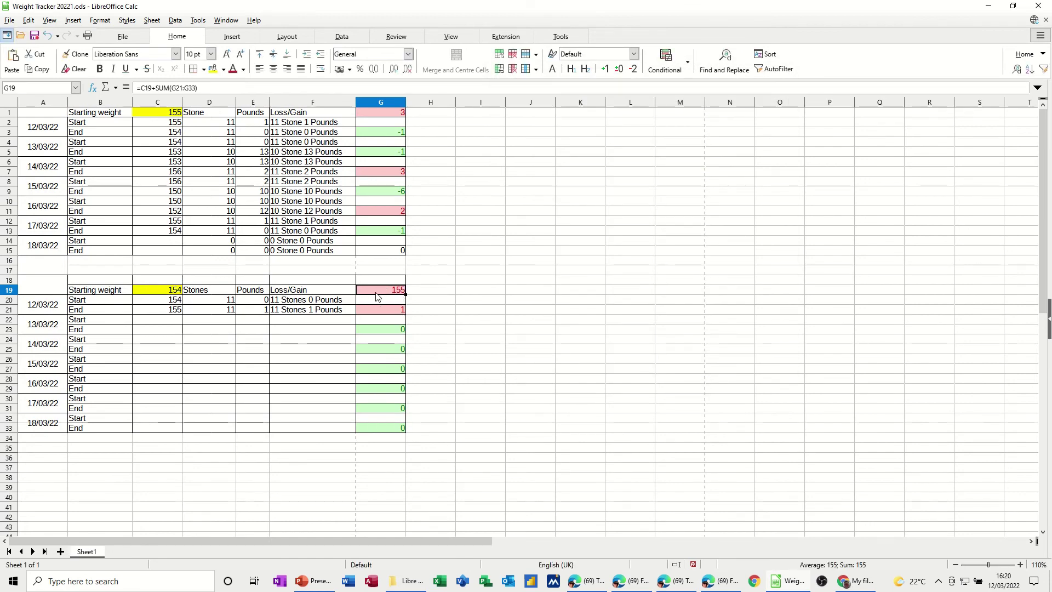
Test C21 with 153 to check the colouring, then restore it to 155
{"action": "left_click", "coordinate": [172, 311]}
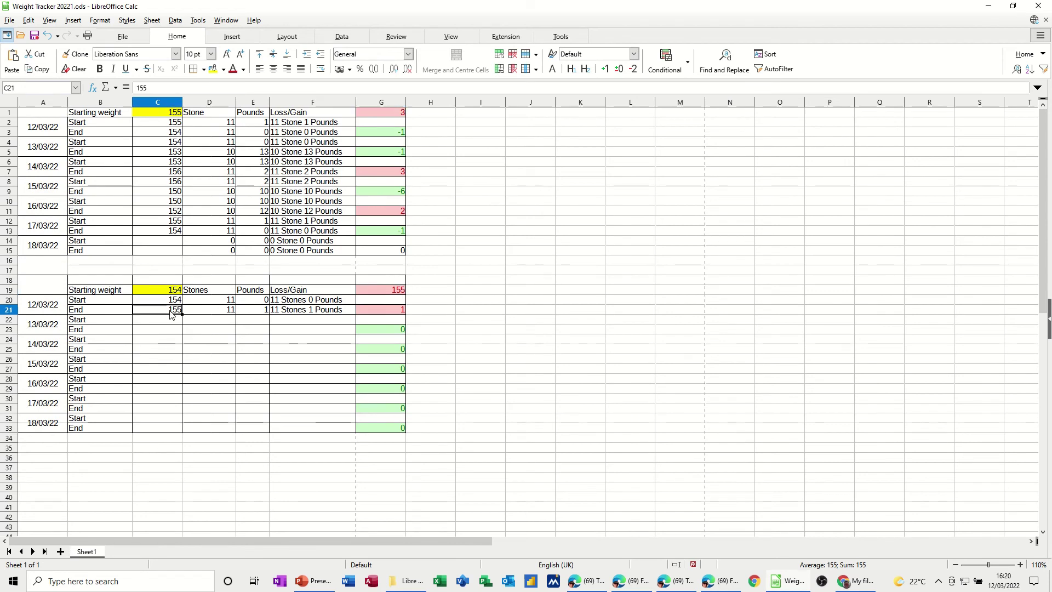
{"action": "type", "text": "153"}
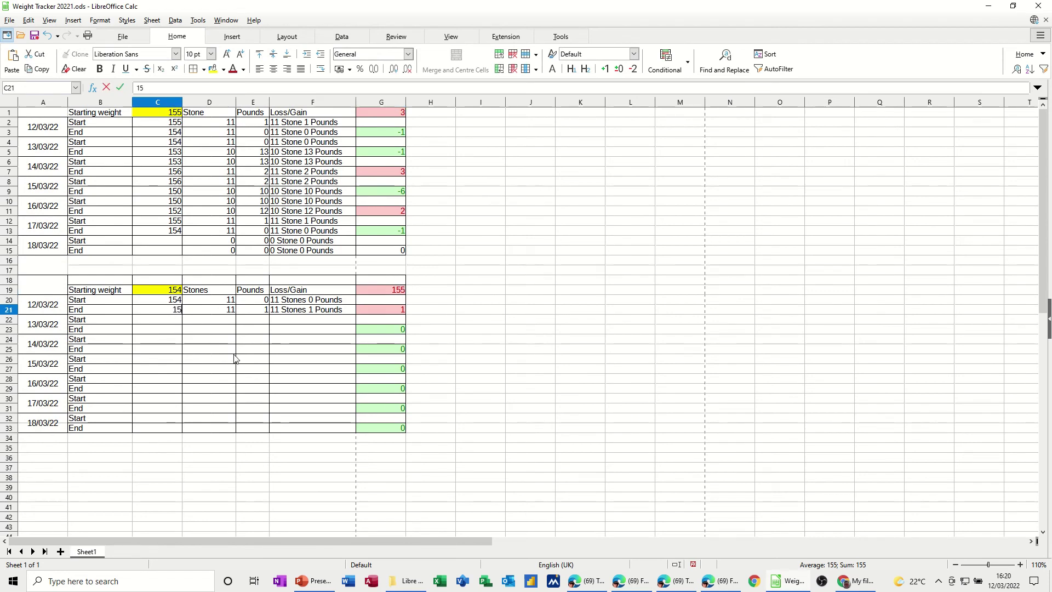
{"action": "left_click", "coordinate": [180, 330]}
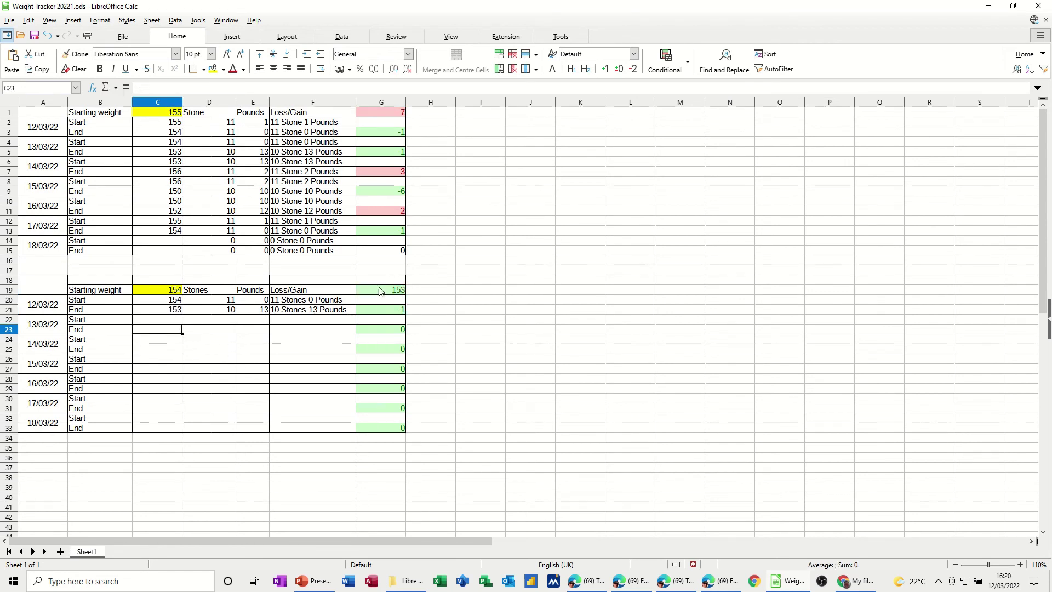
{"action": "left_click", "coordinate": [165, 311]}
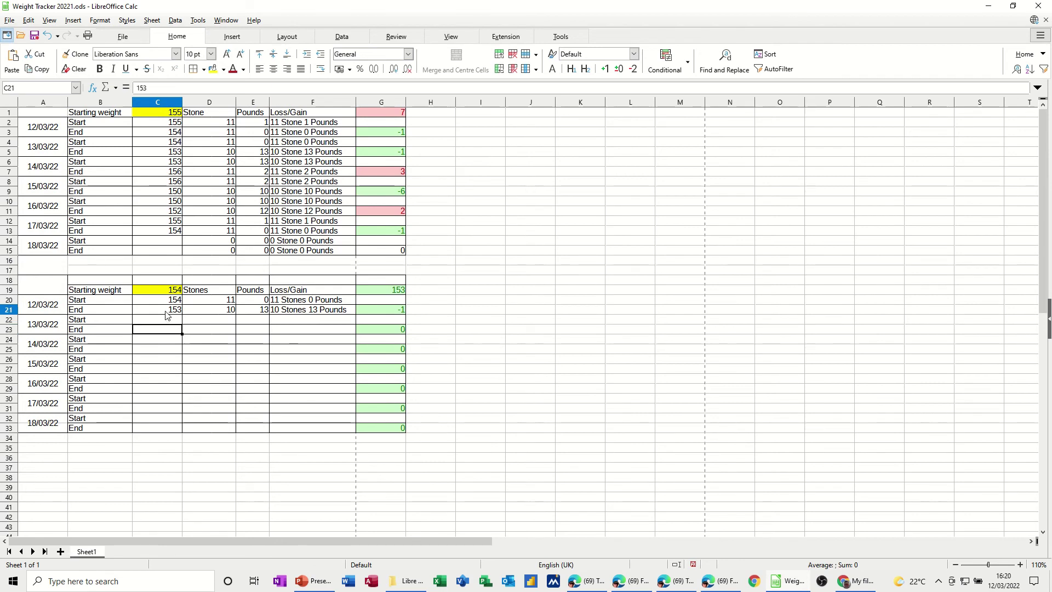
{"action": "type", "text": "155"}
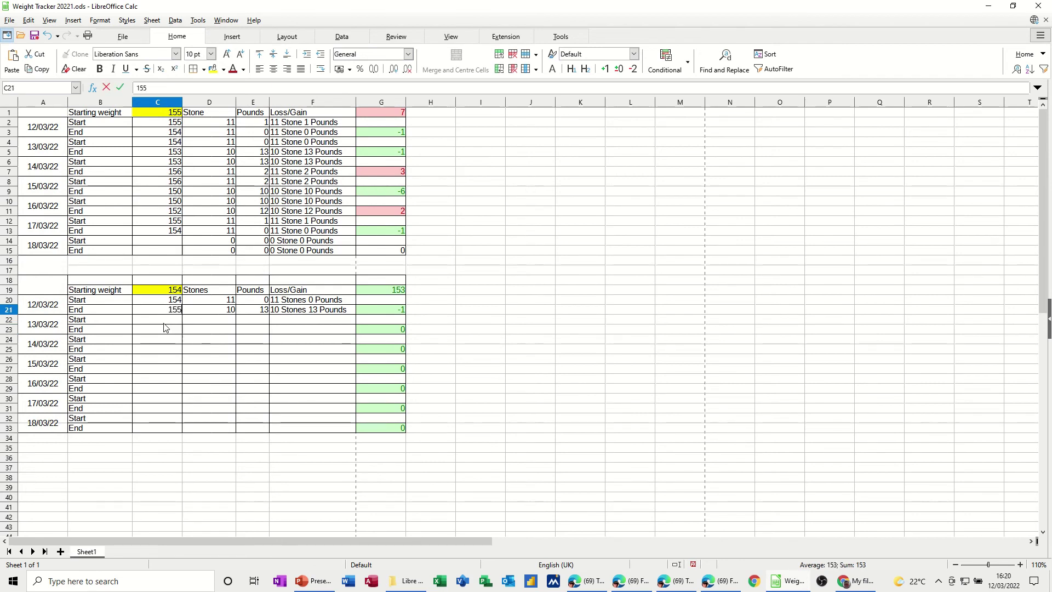
{"action": "key", "text": "Return"}
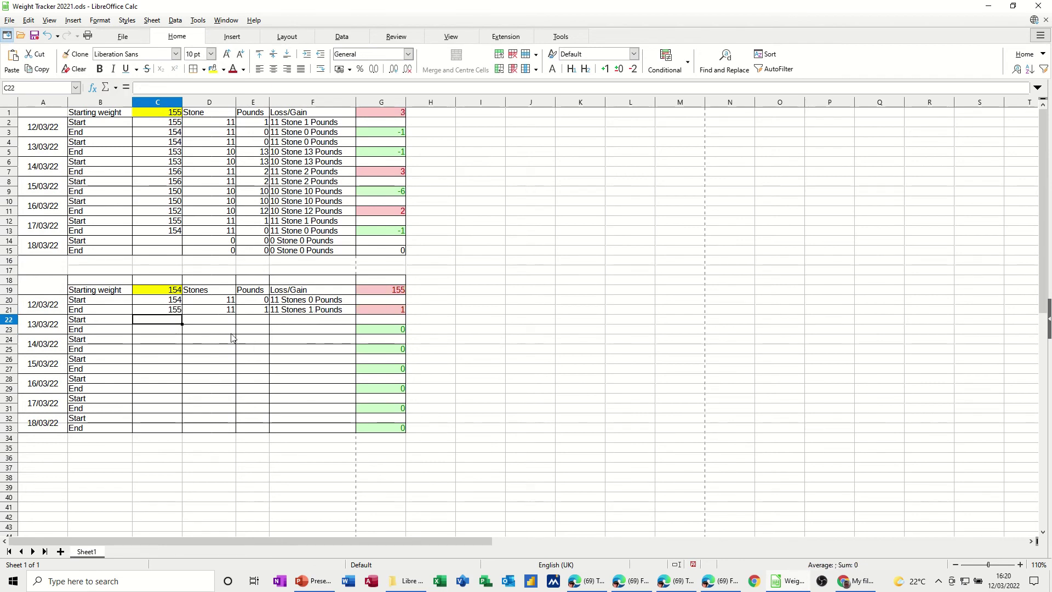
Enter 155 in C22 and 157 in C23, then select the stone/pound formulas to copy down
{"action": "type", "text": "1"}
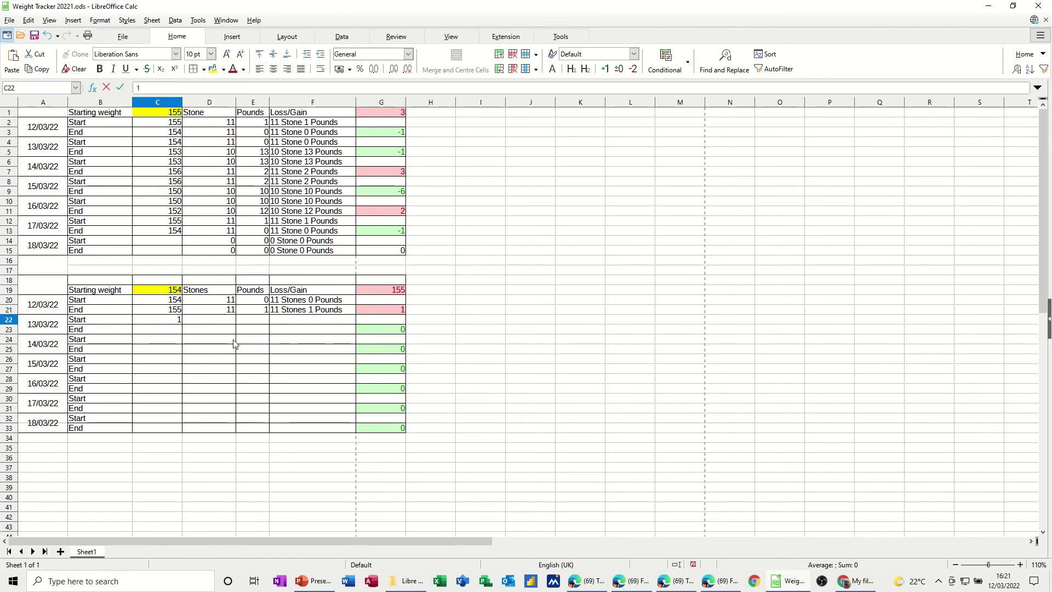
{"action": "type", "text": "55"}
{"action": "key", "text": "Return"}
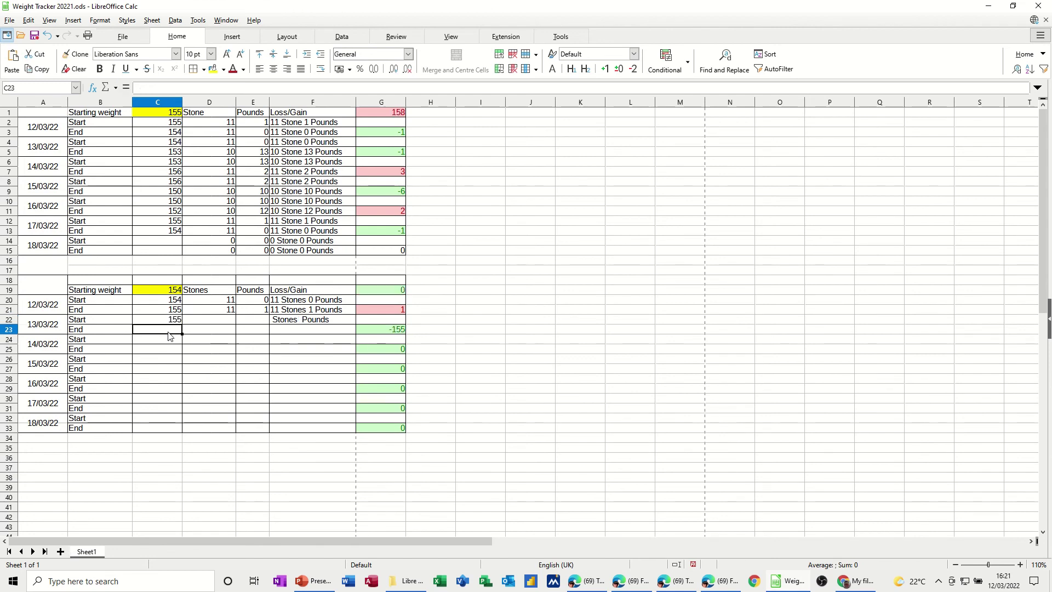
{"action": "type", "text": "157"}
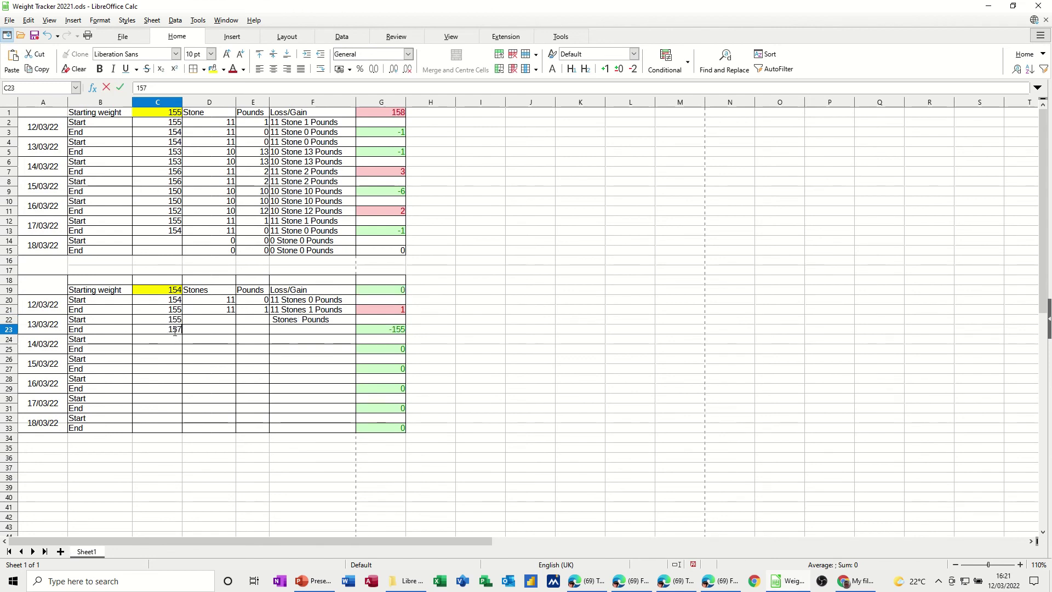
{"action": "left_click", "coordinate": [212, 316]}
{"action": "left_click_drag", "start_coordinate": [213, 310], "coordinate": [245, 332]}
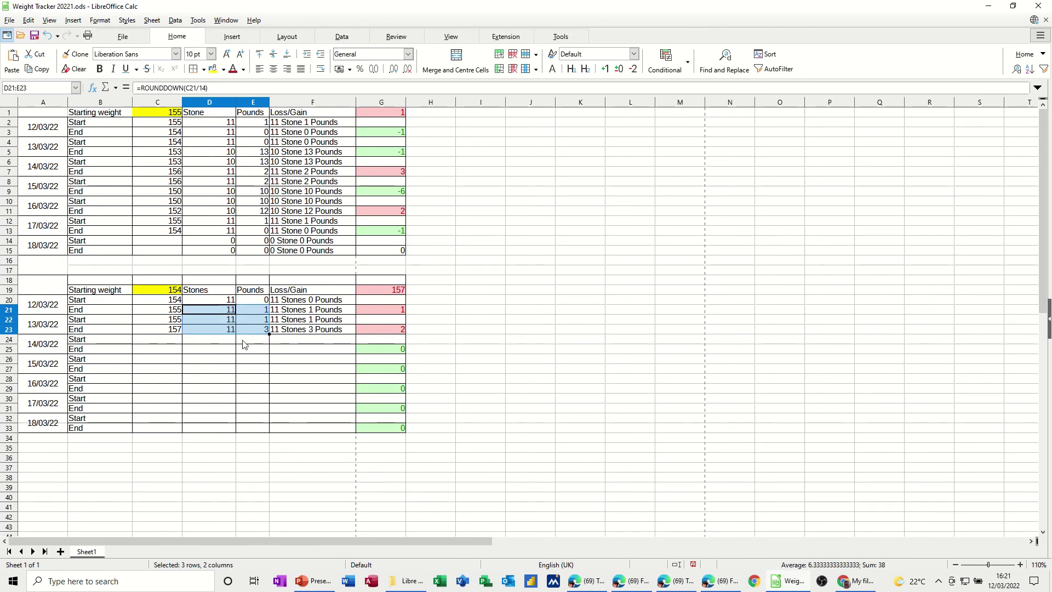
Check the stone formula in D20 and the loss/gain label formula in F24
{"action": "left_click", "coordinate": [197, 300]}
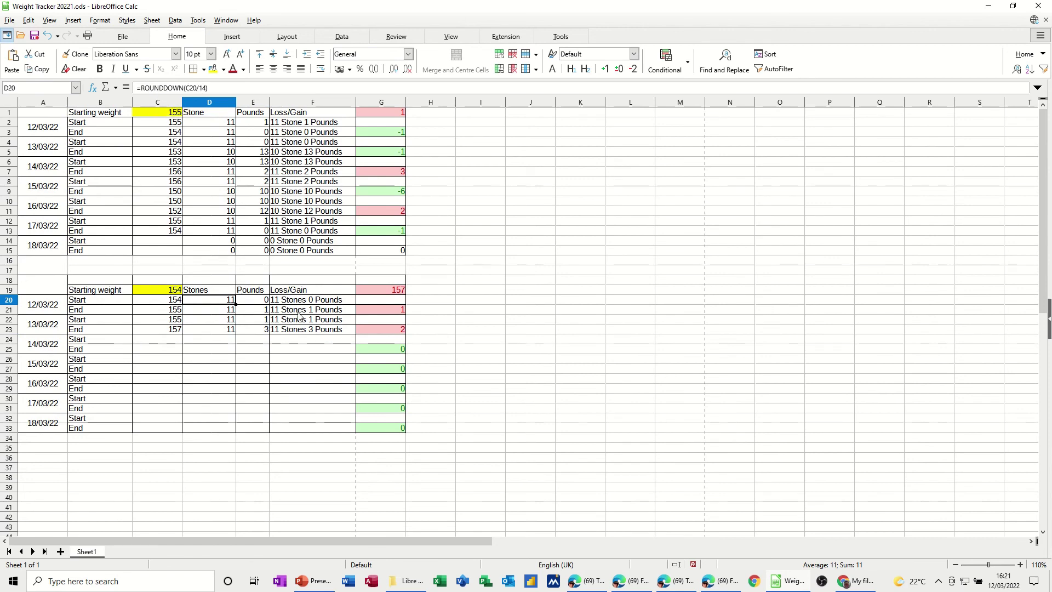
{"action": "left_click", "coordinate": [291, 342]}
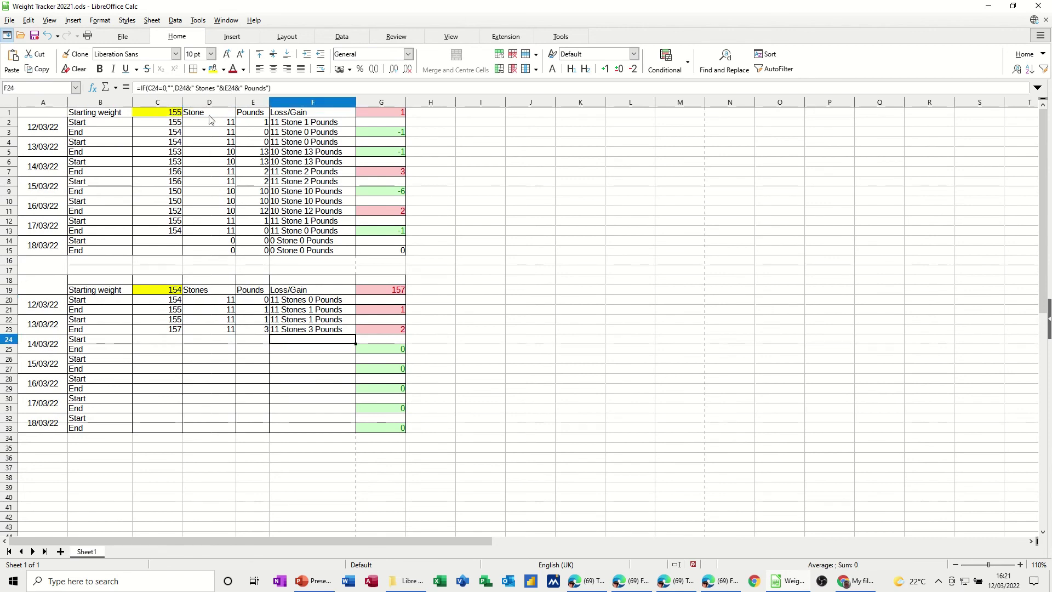